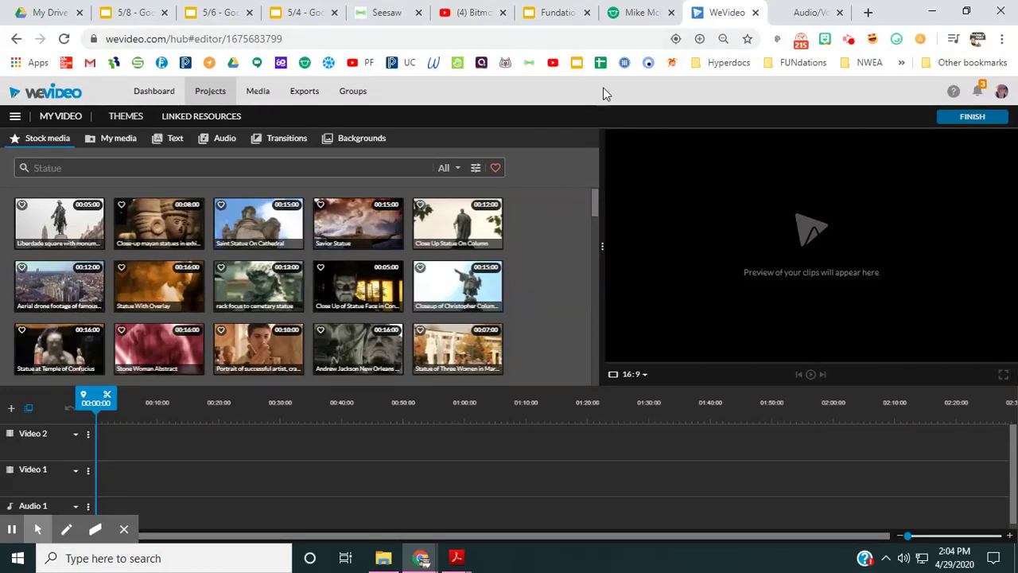
# Step: Switch from the empty WeVideo project to the Teachers Pay Teachers clip art store page
pyautogui.click(630, 9)
# Step: Browse the TpT store's featured and phonics products, then return to the WeVideo editor
pyautogui.scroll(10, 454, 326)
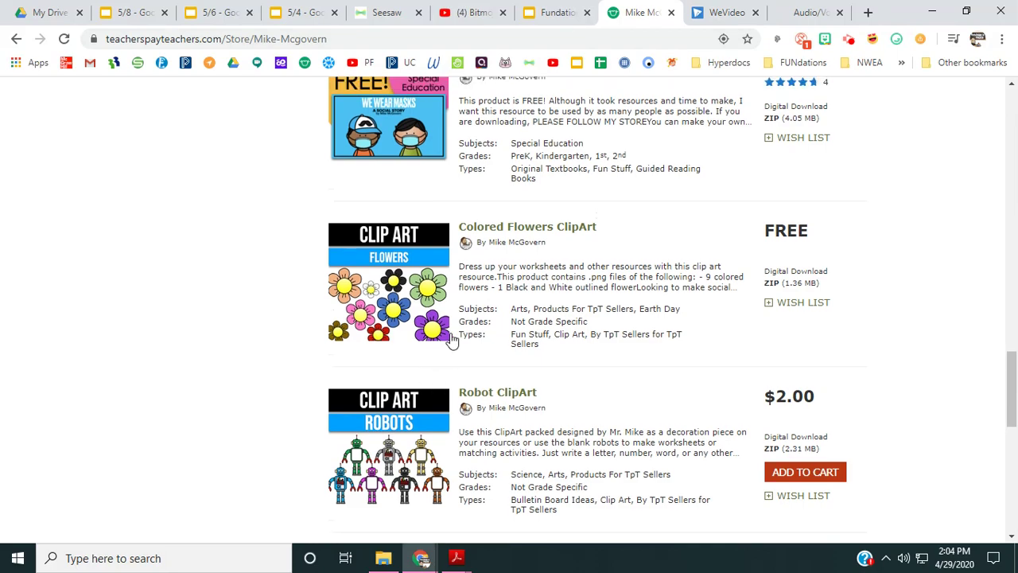
pyautogui.scroll(7, 453, 342)
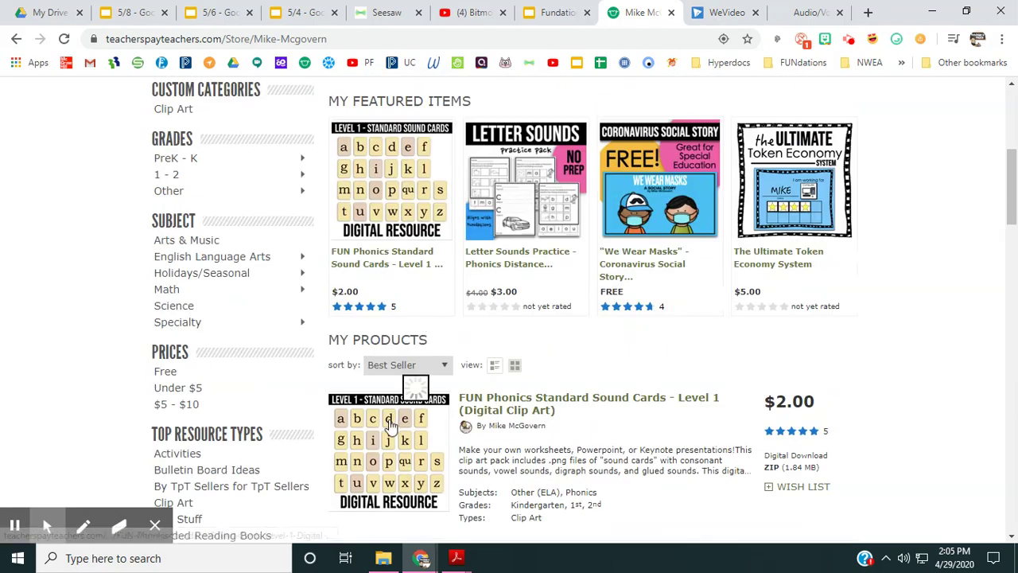
pyautogui.scroll(-1, 442, 374)
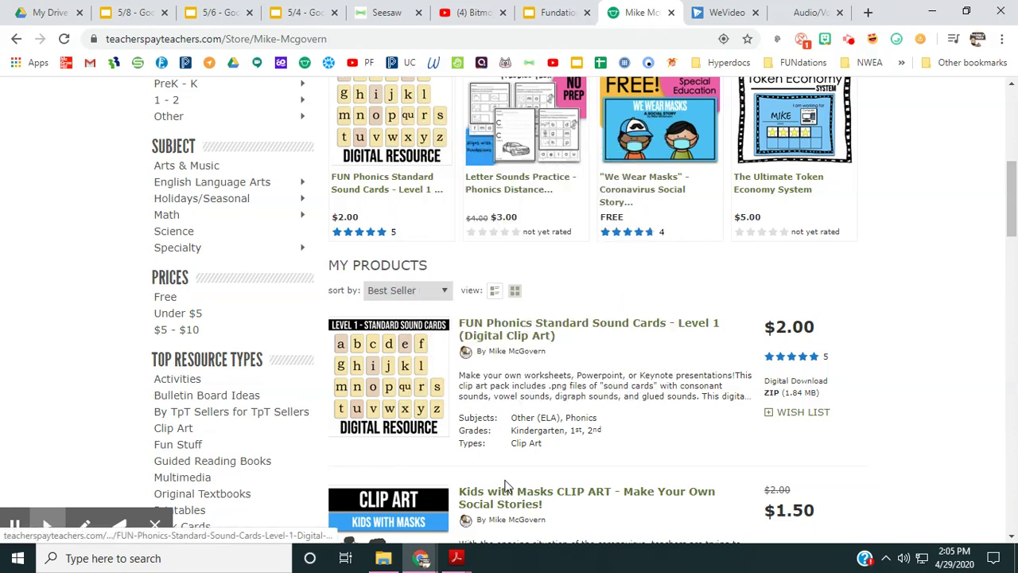
pyautogui.click(702, 18)
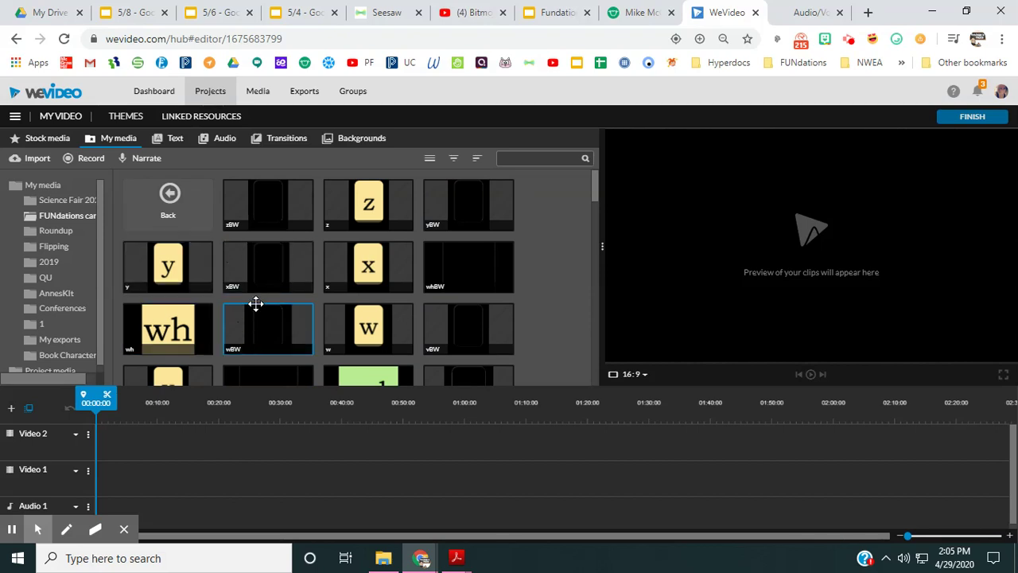
# Step: Go back to the top-level My media folders and select the 32:17 IMG_8182 clip
pyautogui.click(167, 200)
pyautogui.click(468, 328)
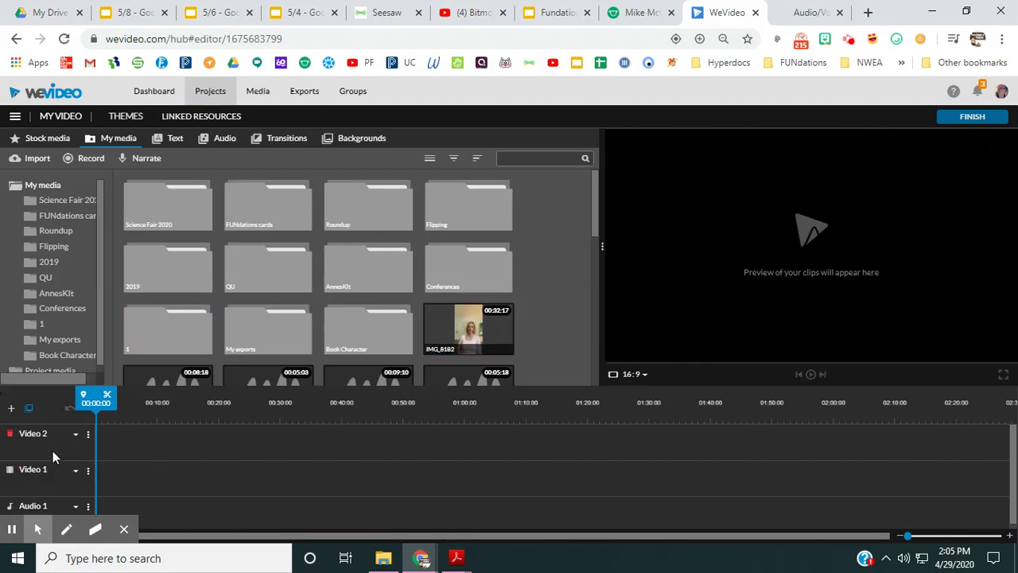
pyautogui.click(10, 409)
# Step: Add Video 3 and Video 4 tracks, giving four video tracks above Audio 1
pyautogui.click(12, 409)
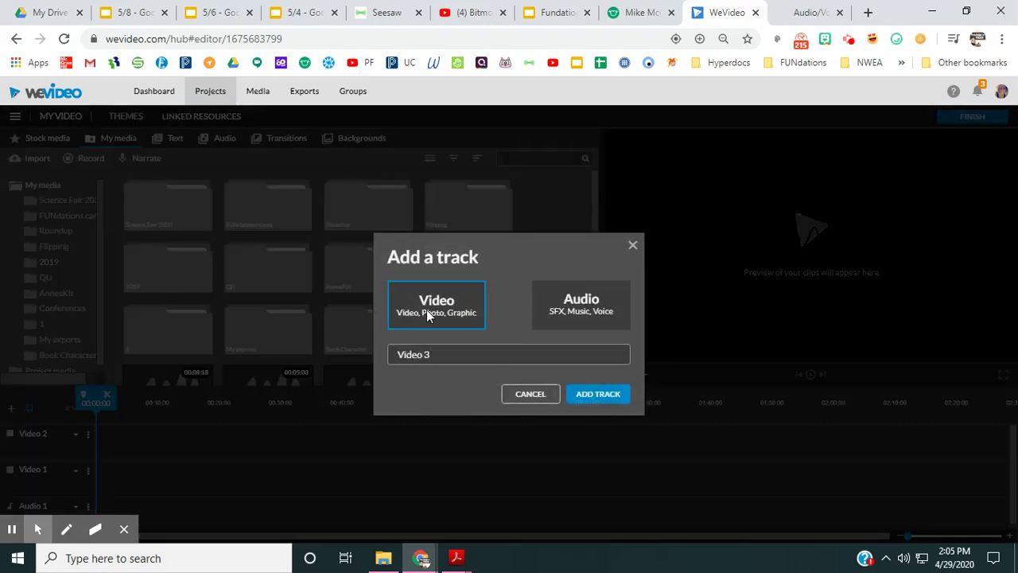
pyautogui.click(598, 394)
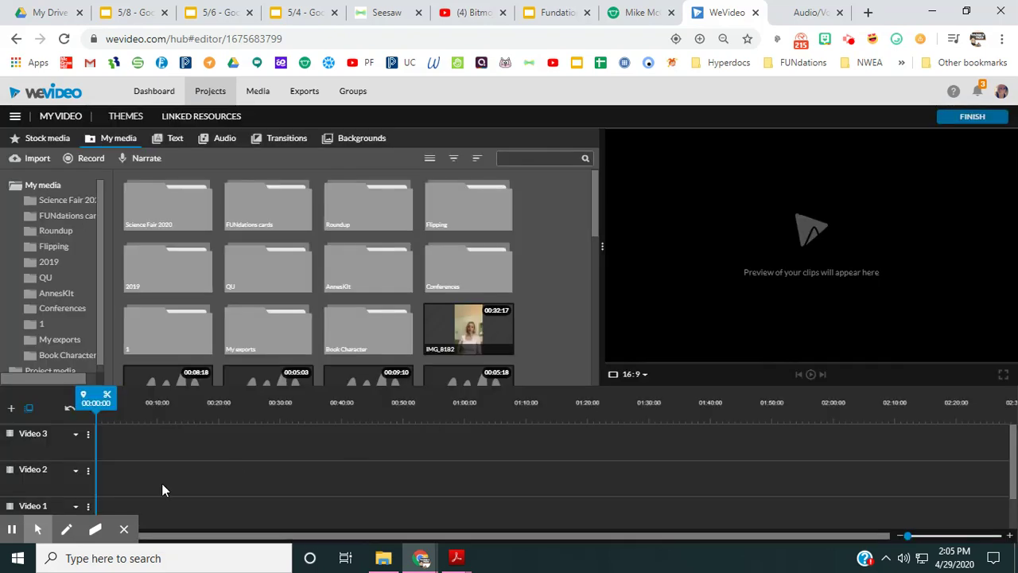
pyautogui.click(12, 411)
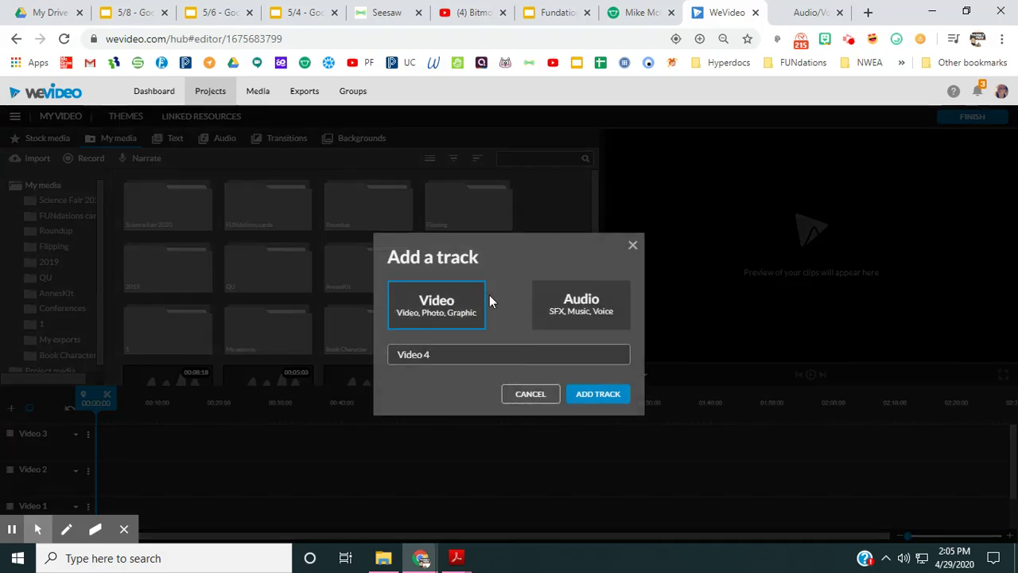
pyautogui.click(597, 396)
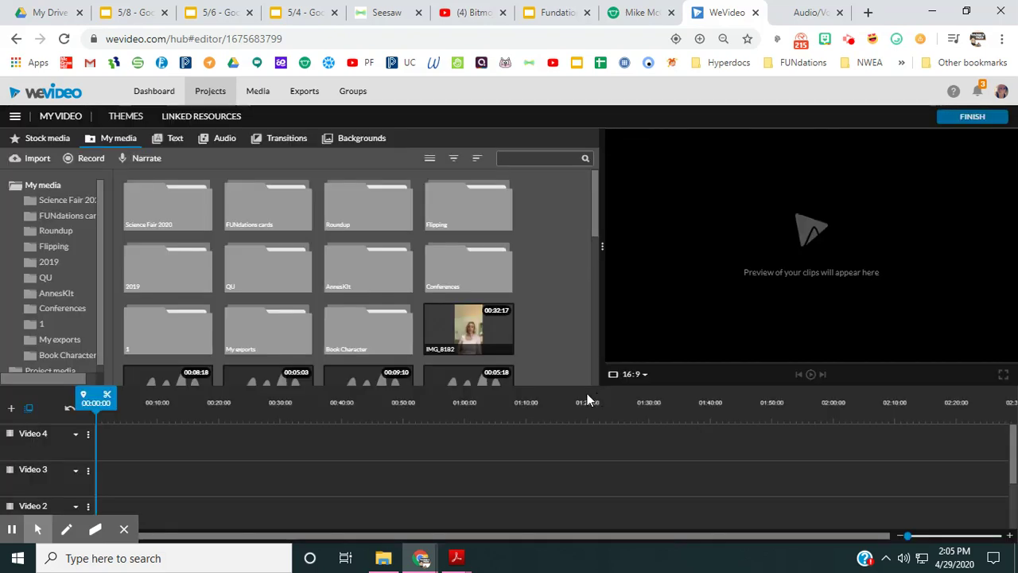
pyautogui.scroll(-3, 151, 471)
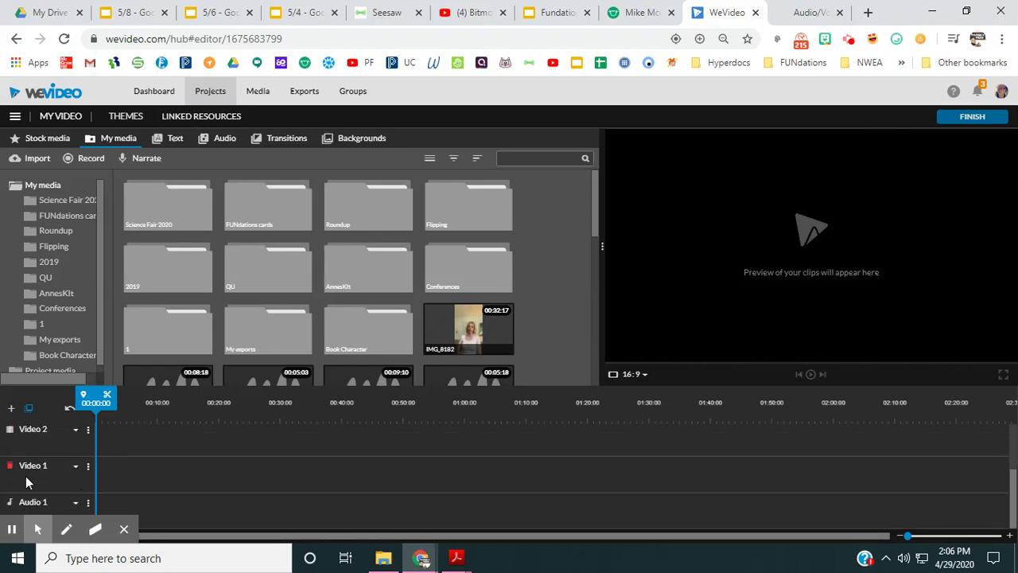
# Step: Place IMG_8182 on the Video 1 track and preview it, pausing at 00:15:03
pyautogui.moveTo(460, 333); pyautogui.dragTo(103, 487)
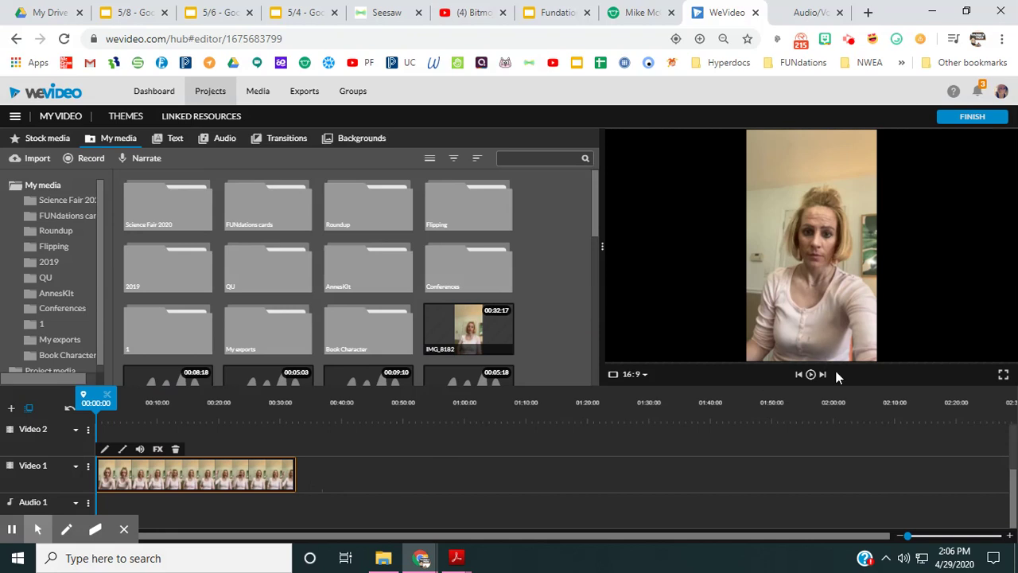
pyautogui.click(816, 381)
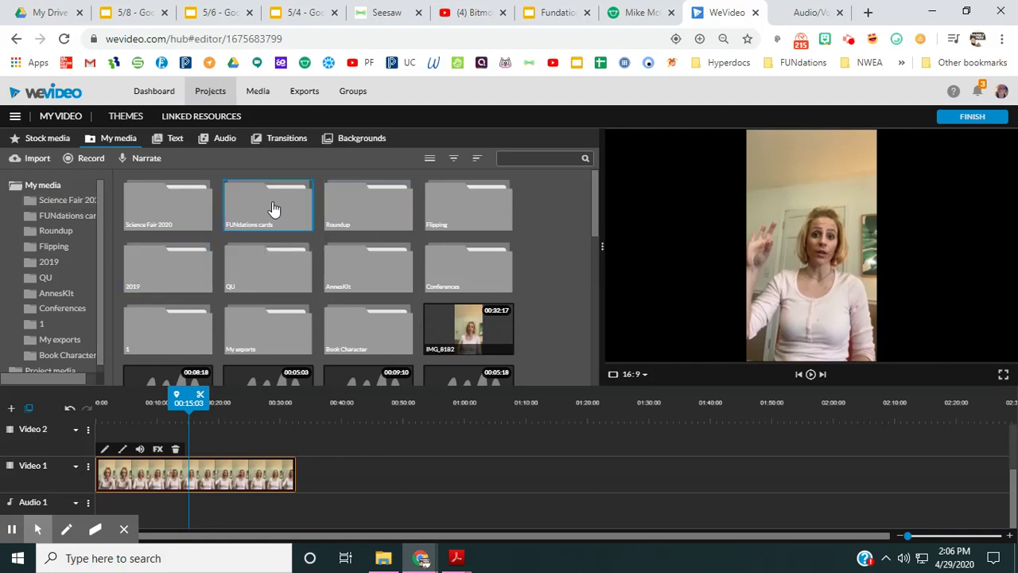
# Step: Put the r card on Video 2 at 00:14:21, scaled to 0.4 at x 483, y 709
pyautogui.scroll(-5, 295, 289)
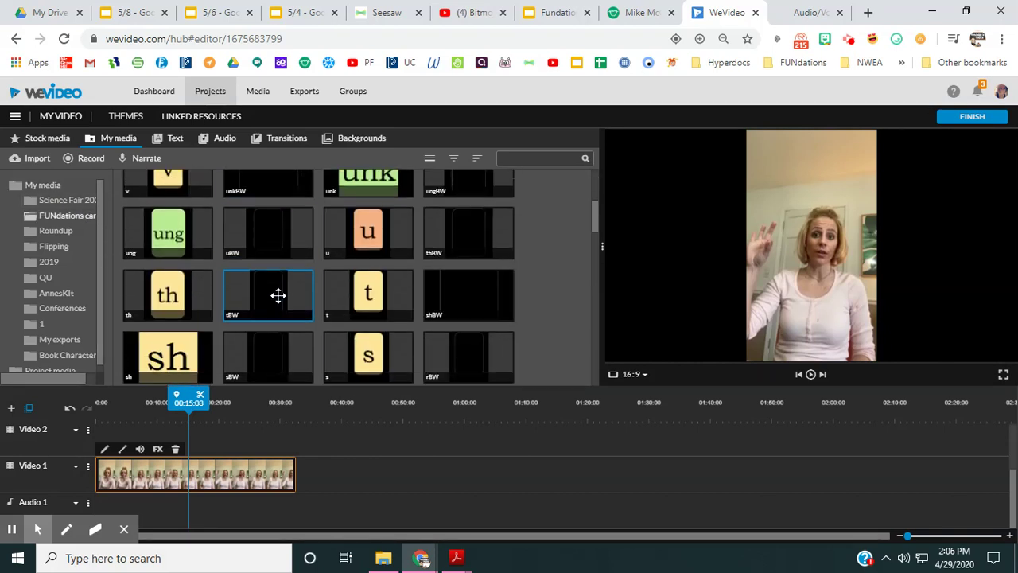
pyautogui.scroll(-3, 278, 295)
pyautogui.moveTo(182, 199); pyautogui.dragTo(202, 483)
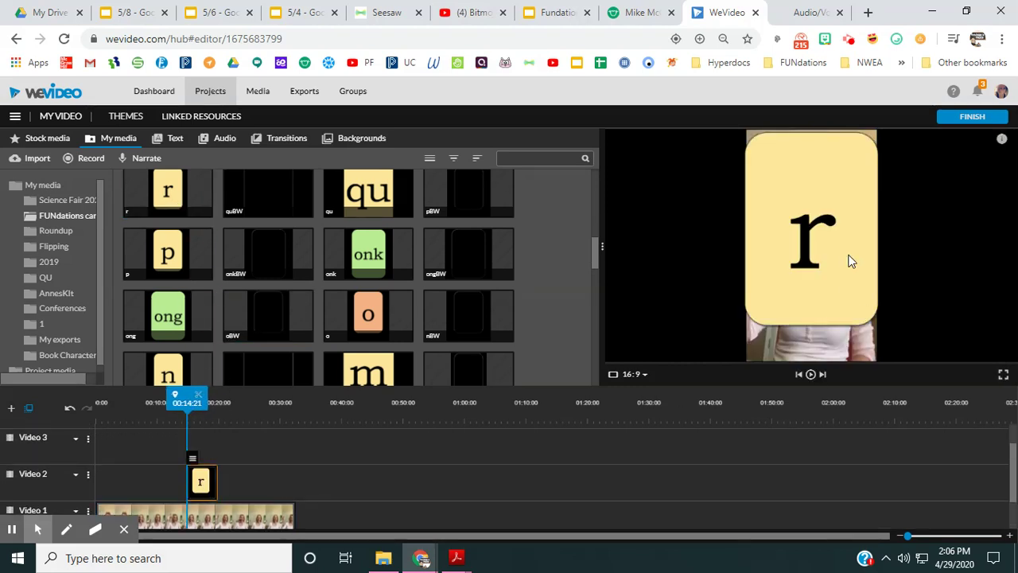
pyautogui.doubleClick(199, 481)
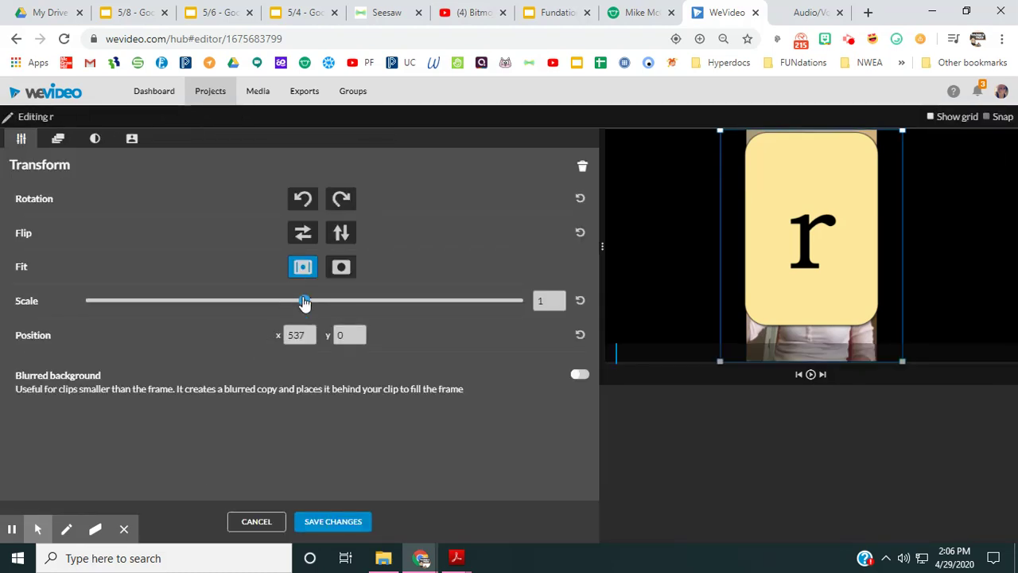
pyautogui.moveTo(304, 302); pyautogui.dragTo(172, 305)
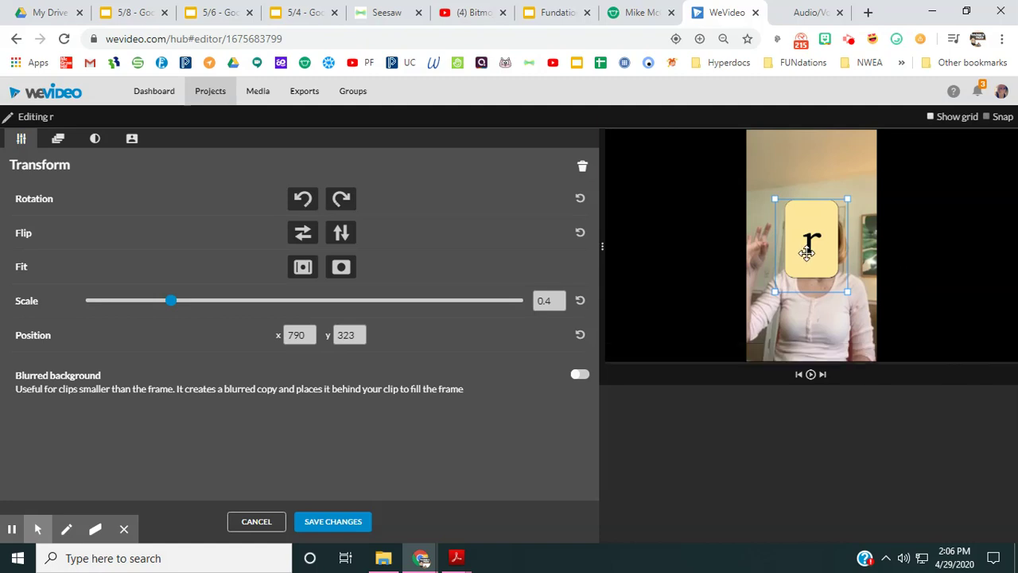
pyautogui.moveTo(807, 252); pyautogui.dragTo(741, 335)
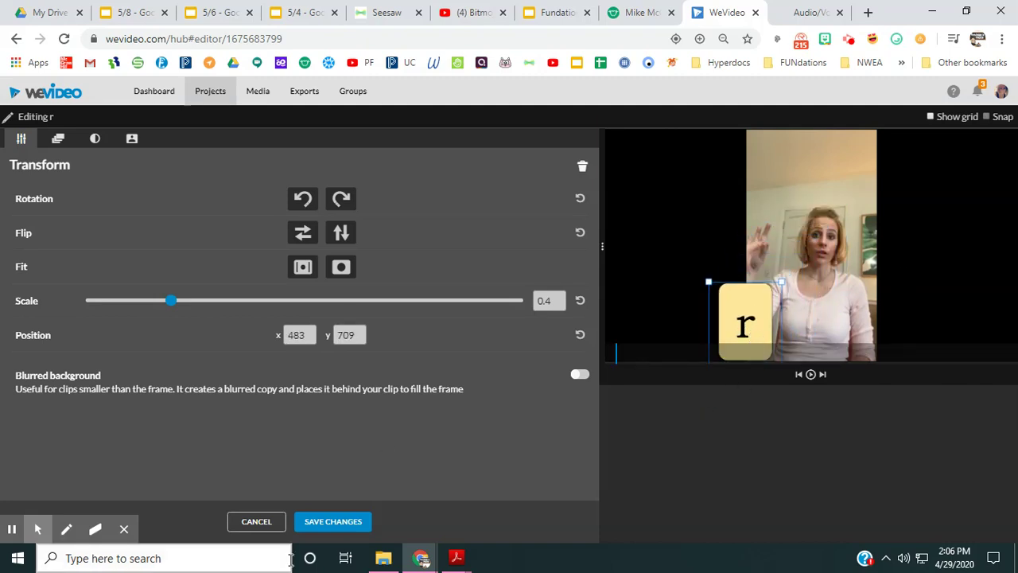
pyautogui.click(331, 527)
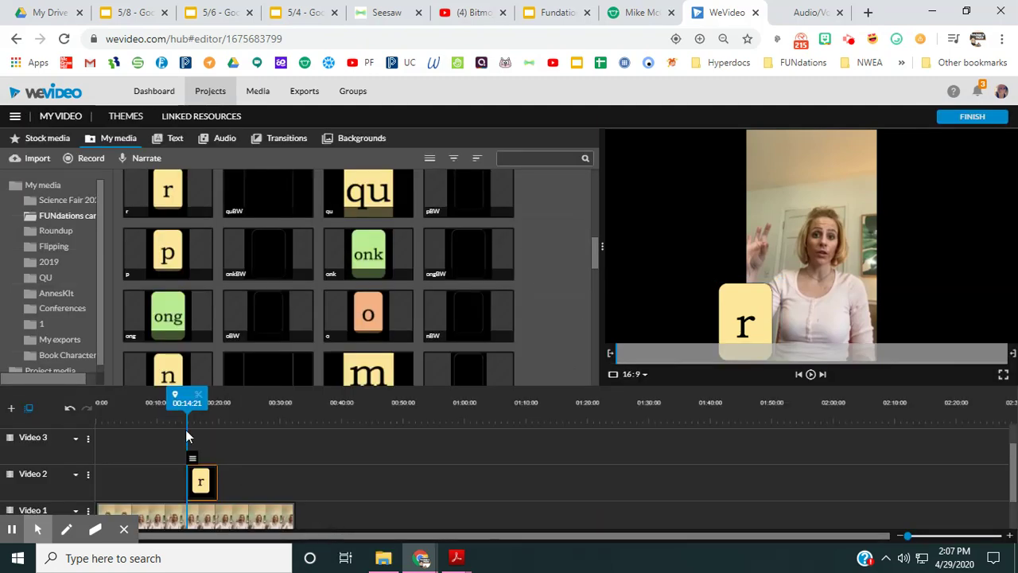
# Step: Place the a card on Video 3 at scale 0.4, positioned at x 772, y 711 beside r
pyautogui.click(810, 375)
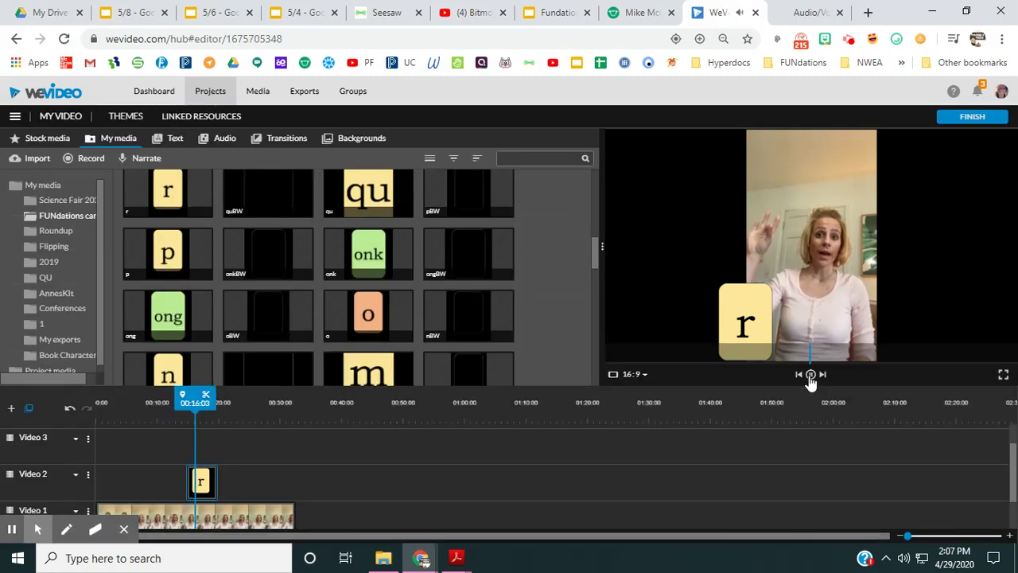
pyautogui.click(810, 376)
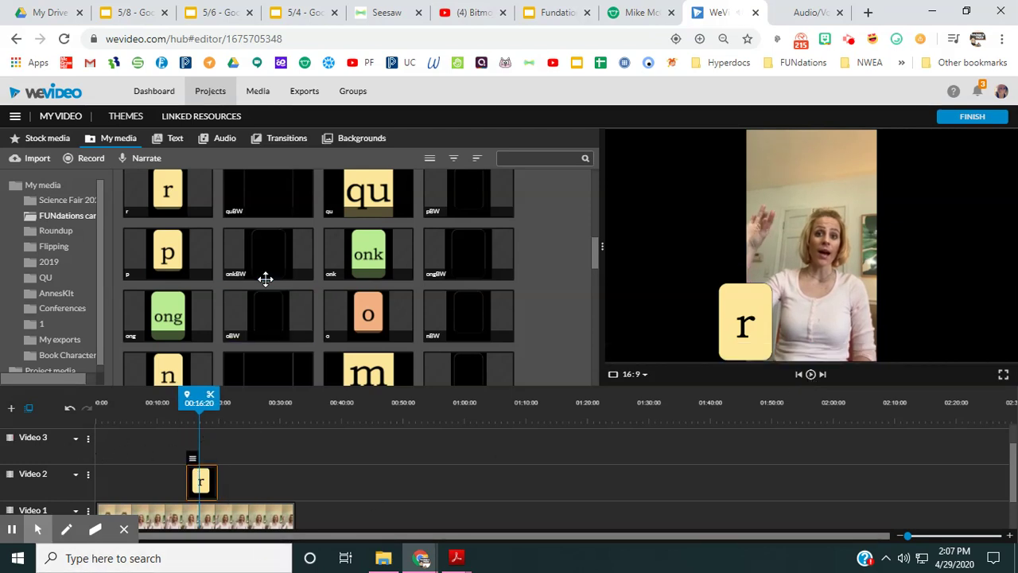
pyautogui.scroll(6, 405, 239)
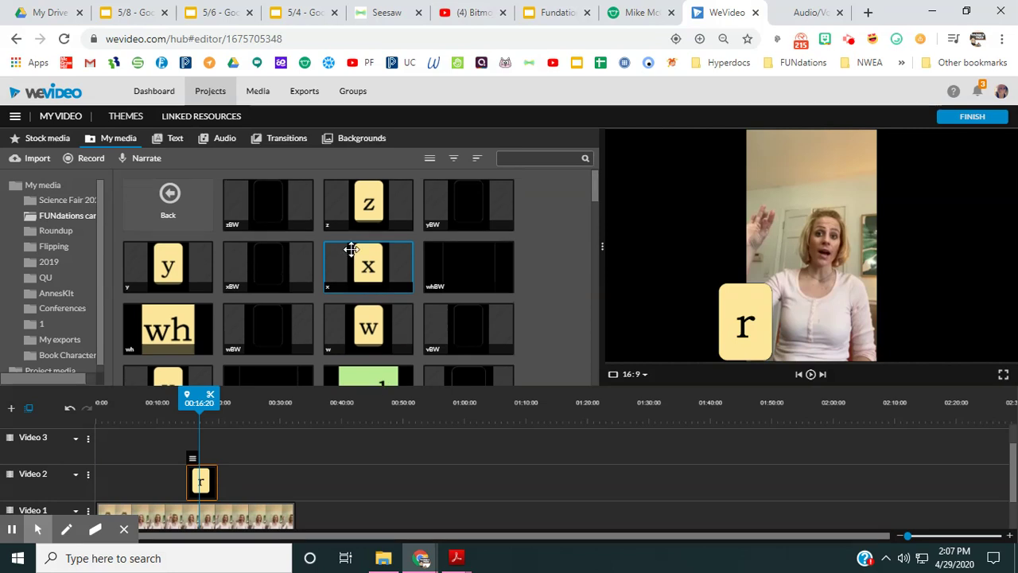
pyautogui.scroll(-10, 351, 249)
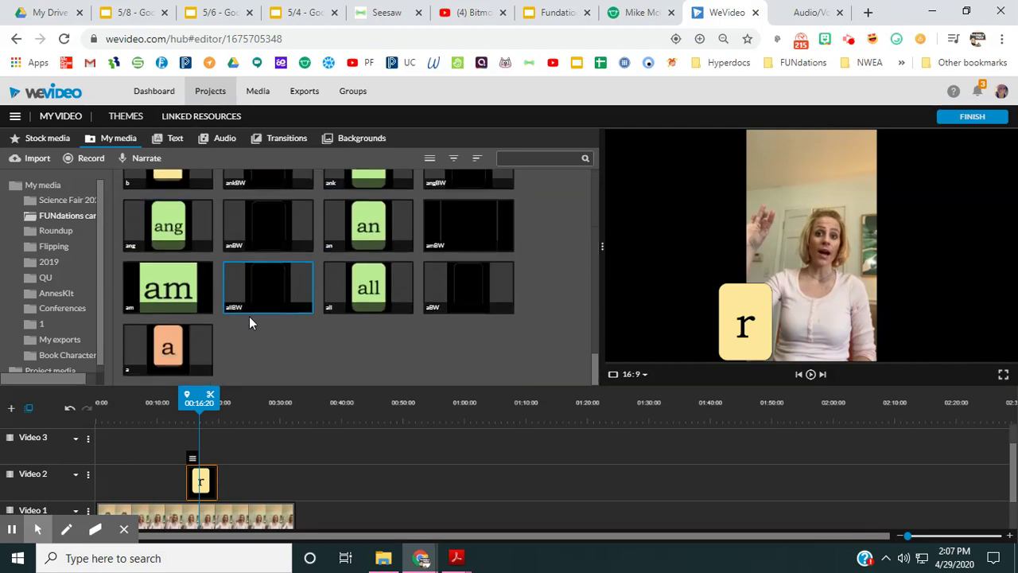
pyautogui.moveTo(170, 348); pyautogui.dragTo(216, 447)
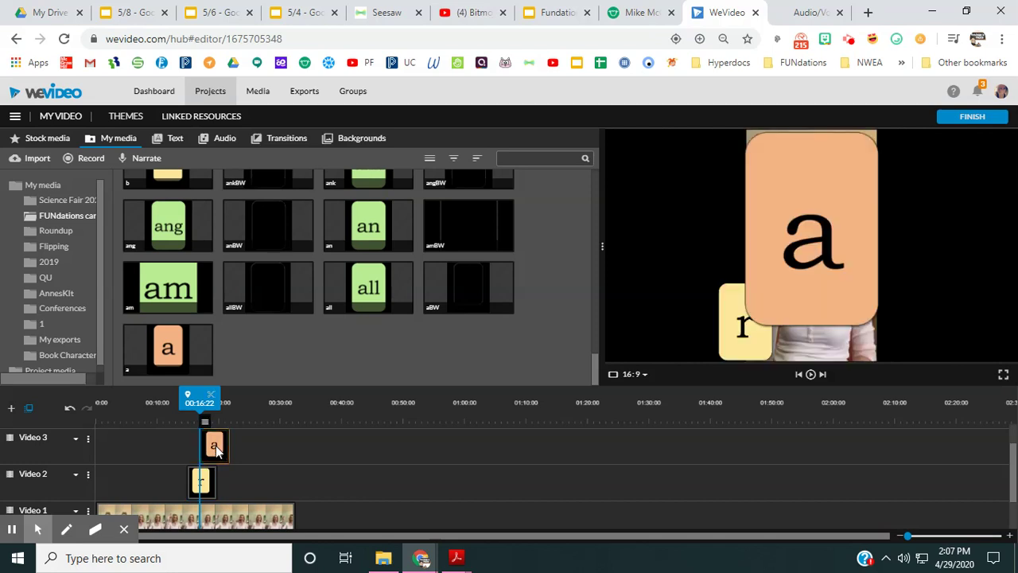
pyautogui.doubleClick(216, 448)
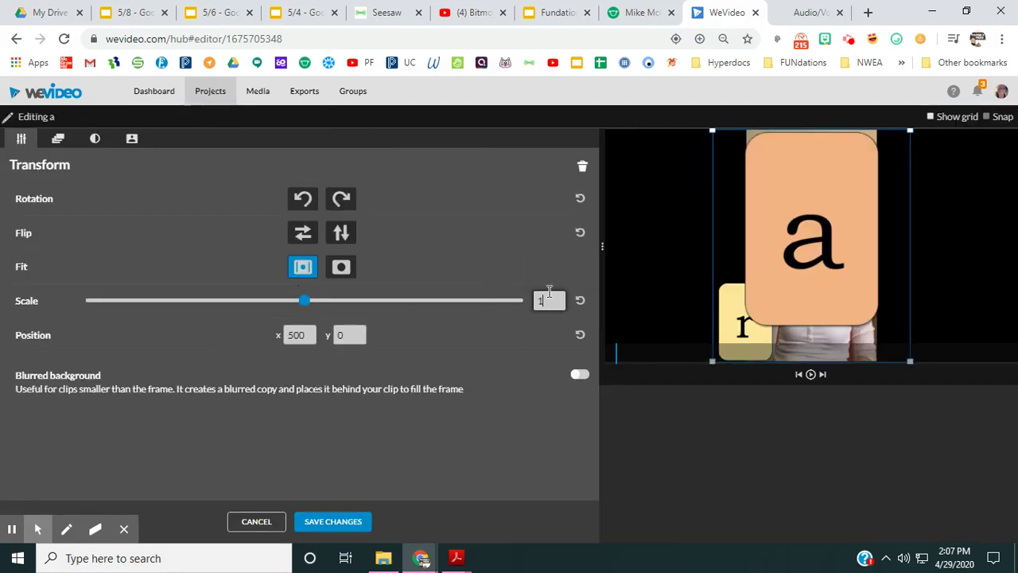
pyautogui.click(546, 301)
pyautogui.write('0.4')
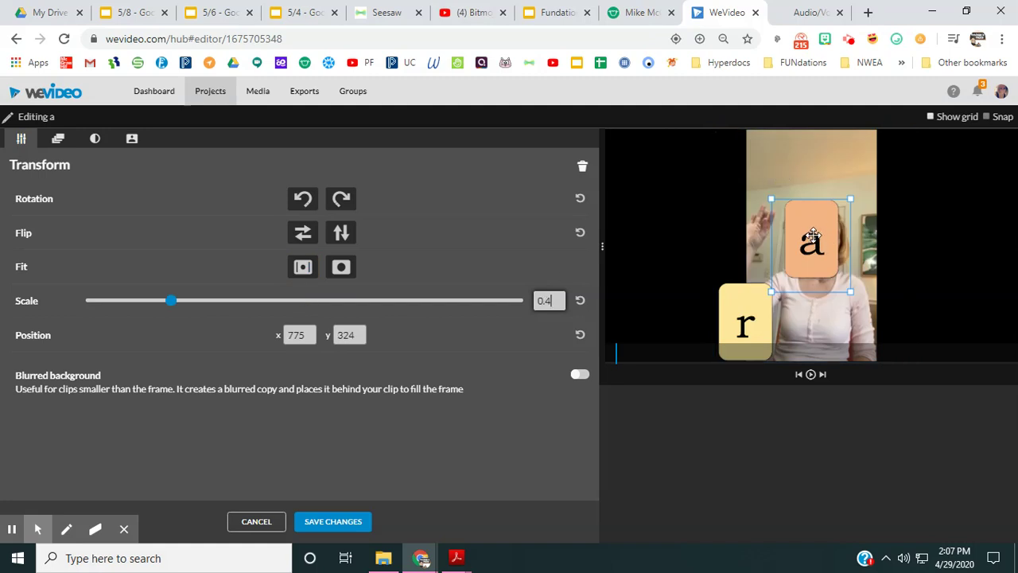
pyautogui.moveTo(813, 234); pyautogui.dragTo(812, 316)
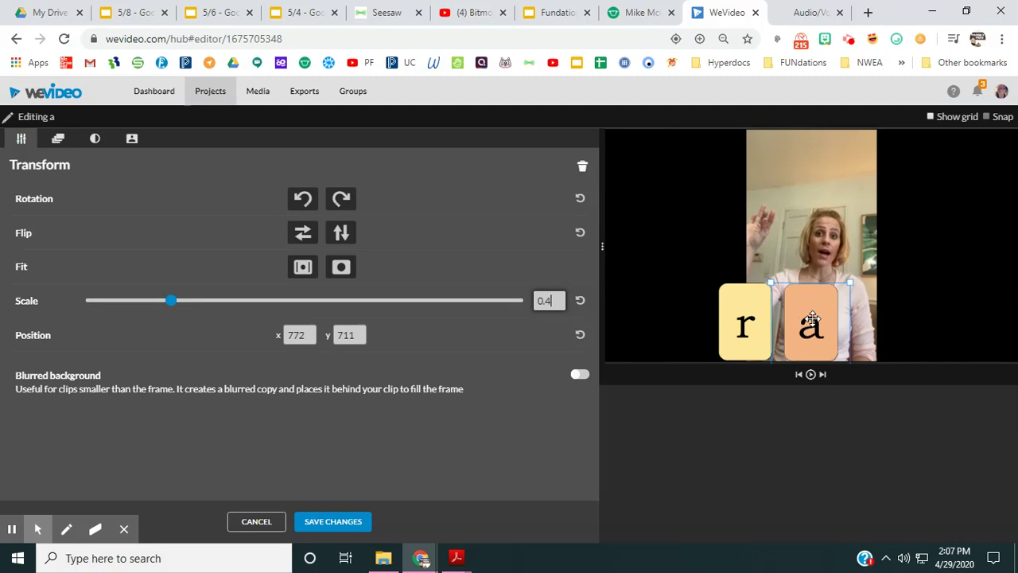
pyautogui.click(334, 522)
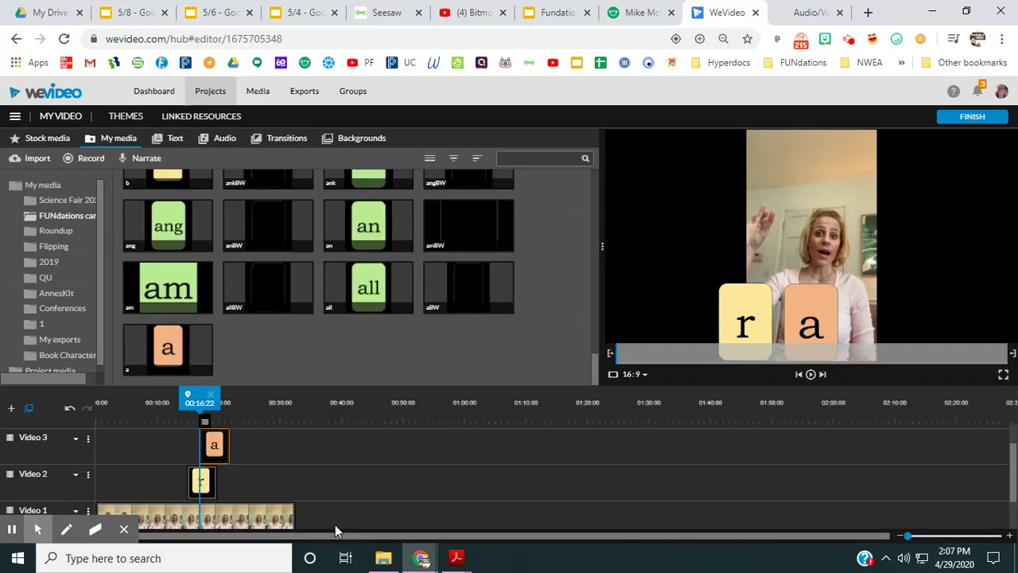
# Step: Add the t card on Video 4 at scale 0.4, positioned at x 1104, y 717 after a
pyautogui.click(811, 375)
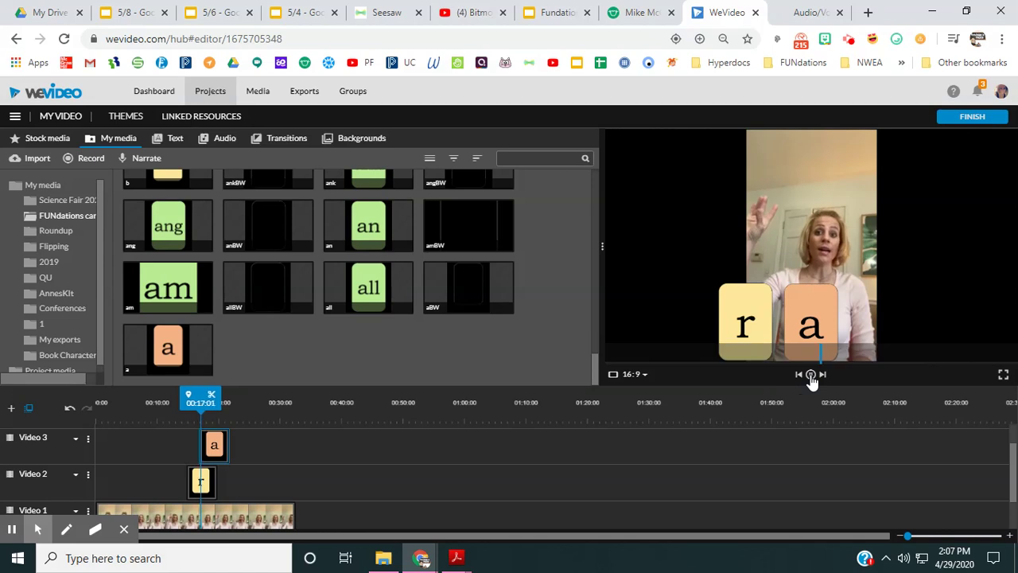
pyautogui.scroll(1, 278, 477)
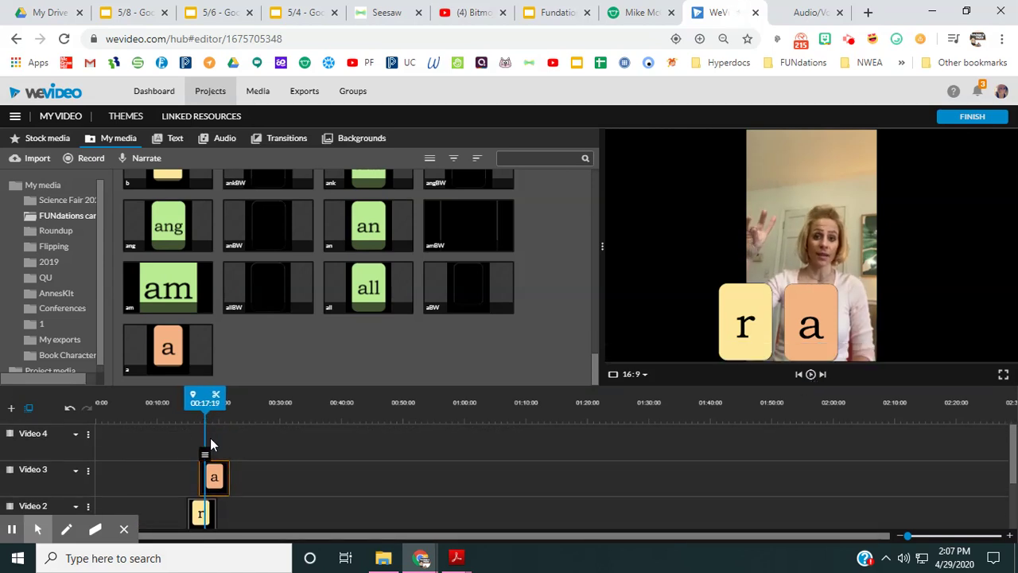
pyautogui.scroll(10, 329, 302)
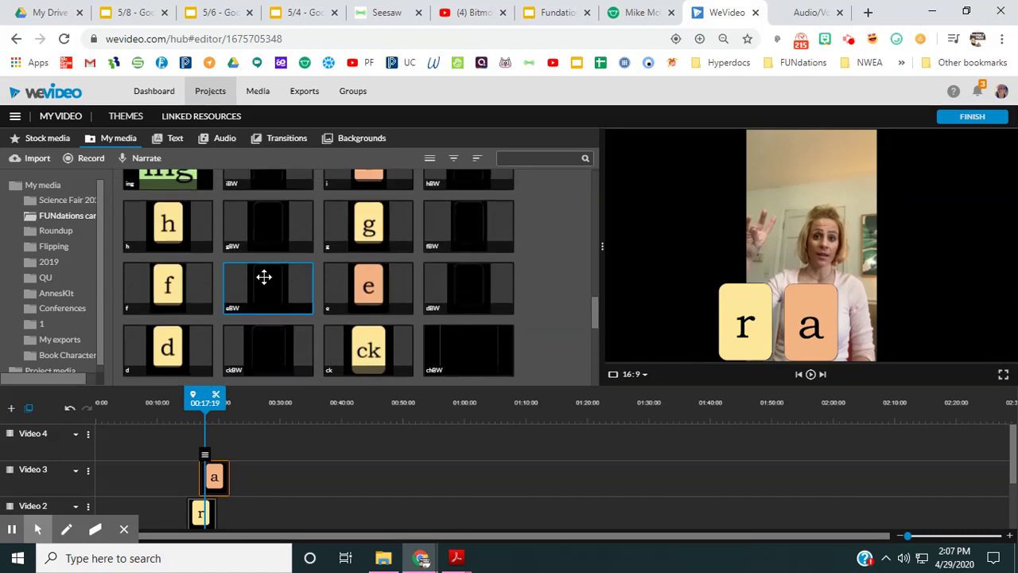
pyautogui.scroll(8, 383, 263)
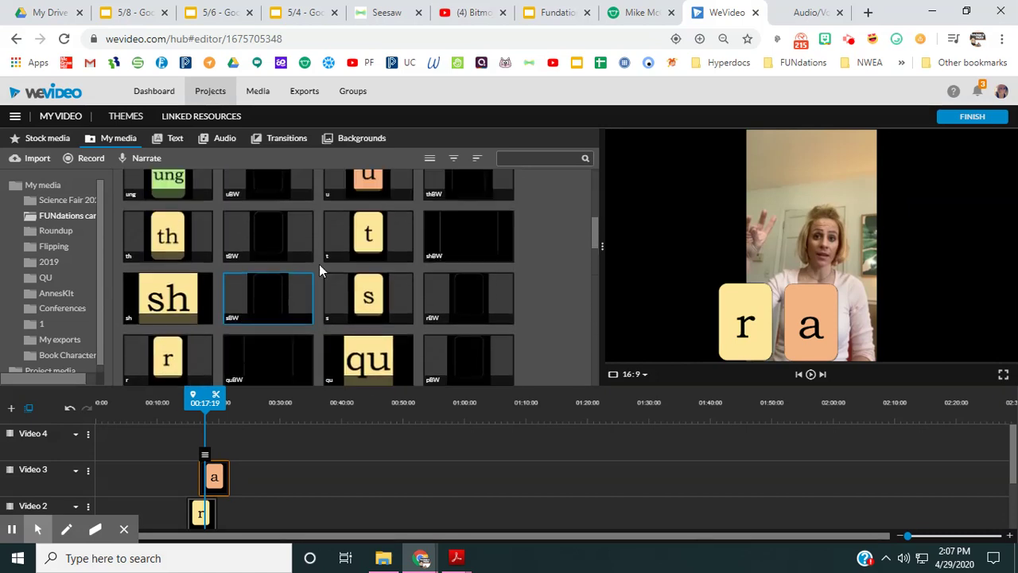
pyautogui.moveTo(381, 263); pyautogui.dragTo(225, 444)
pyautogui.doubleClick(222, 442)
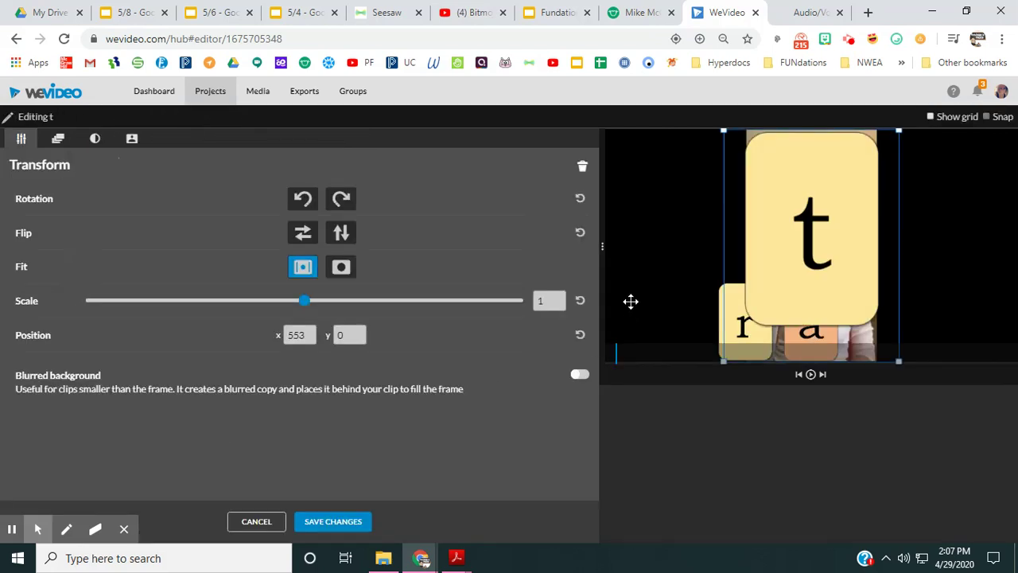
pyautogui.doubleClick(540, 301)
pyautogui.press('BackSpace')
pyautogui.moveTo(807, 241); pyautogui.dragTo(873, 324)
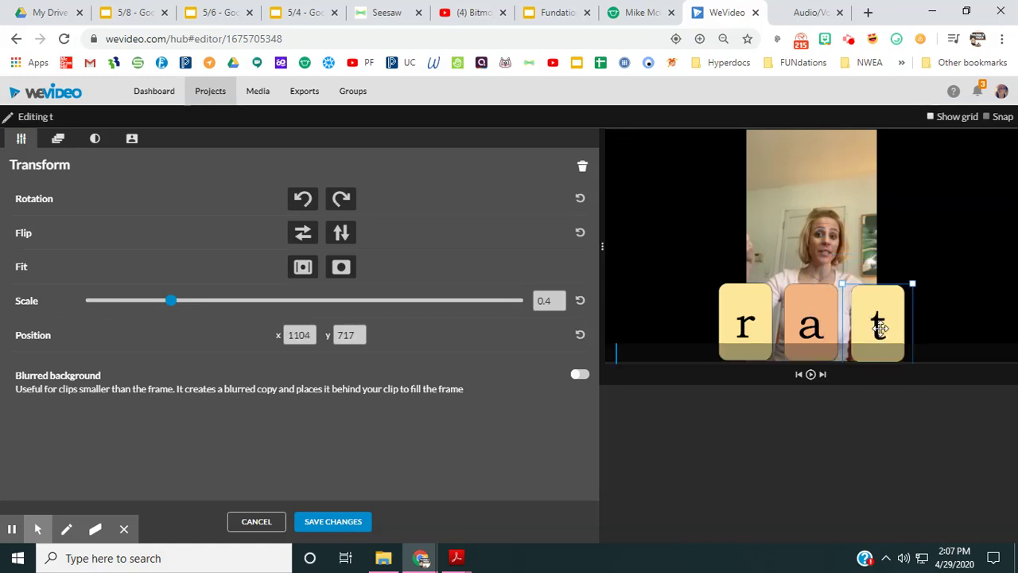
pyautogui.click(337, 522)
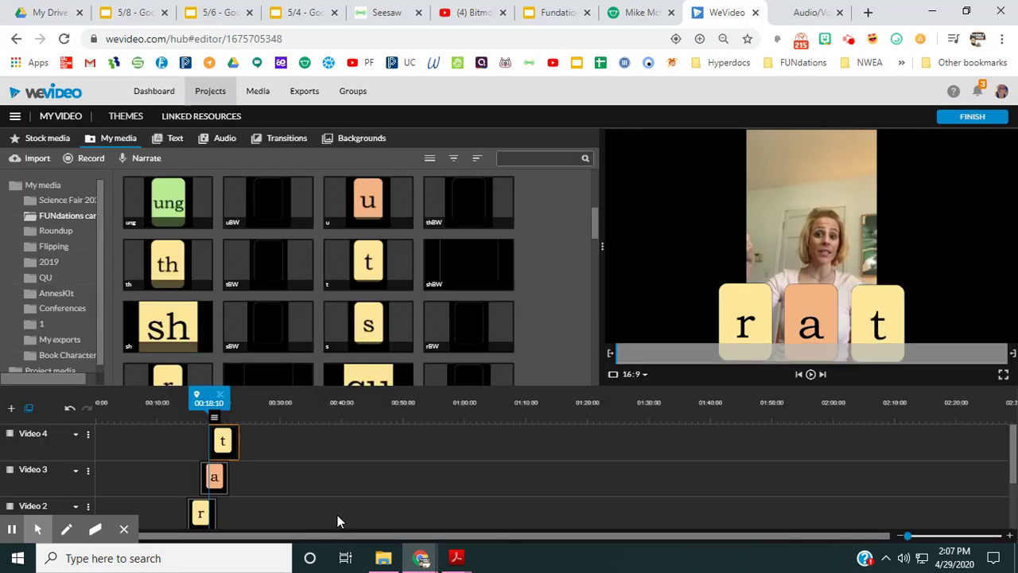
# Step: Preview the rat cards and trim the r, a and t clips to matching lengths
pyautogui.click(810, 374)
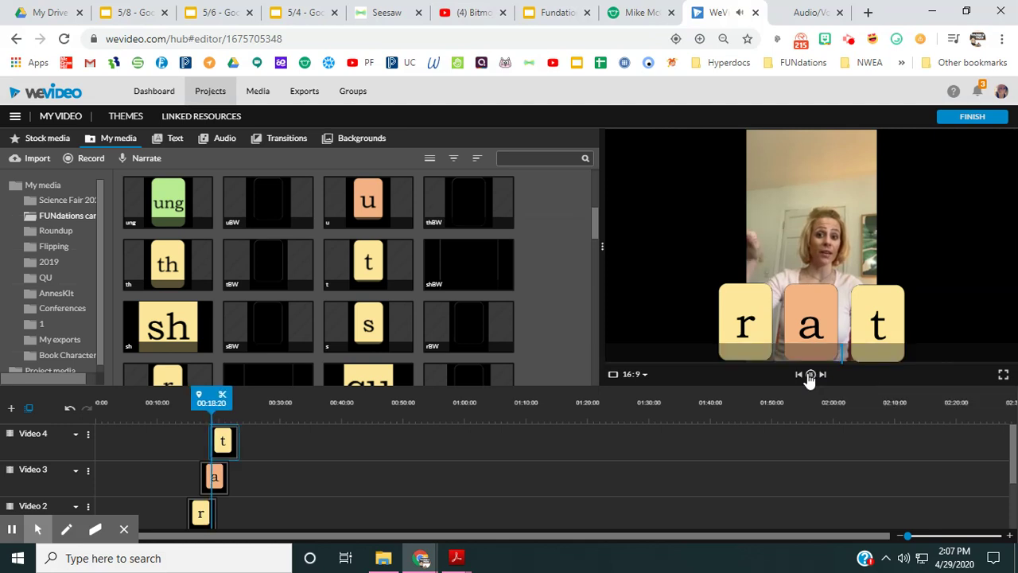
pyautogui.click(810, 374)
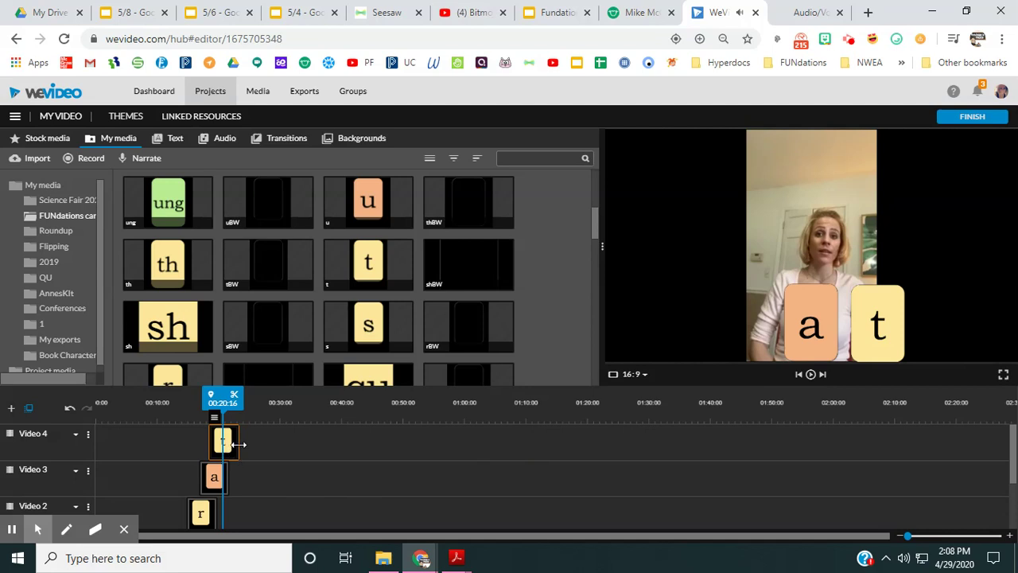
pyautogui.click(206, 521)
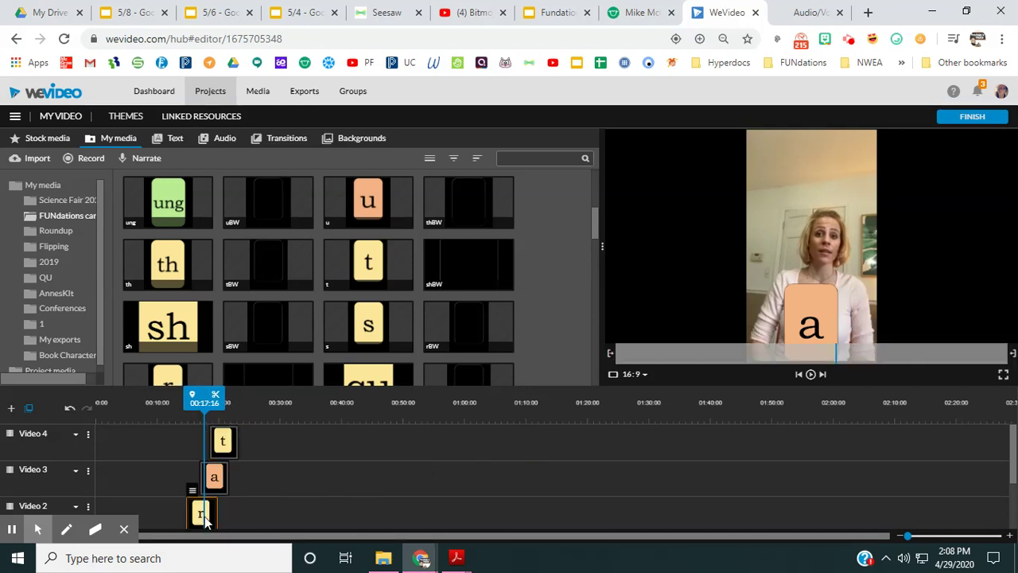
pyautogui.click(228, 445)
pyautogui.moveTo(236, 447); pyautogui.dragTo(232, 451)
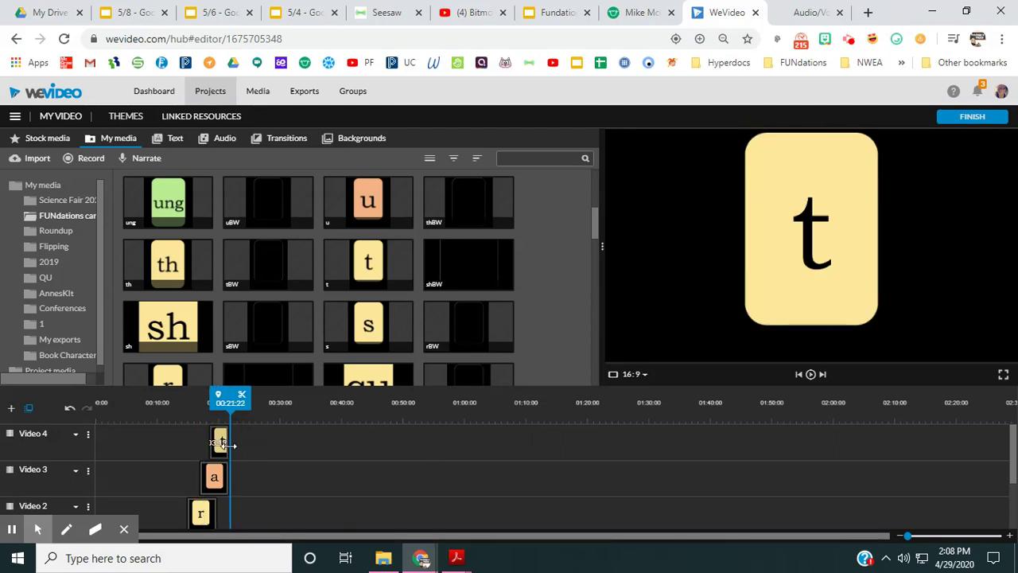
pyautogui.click(212, 476)
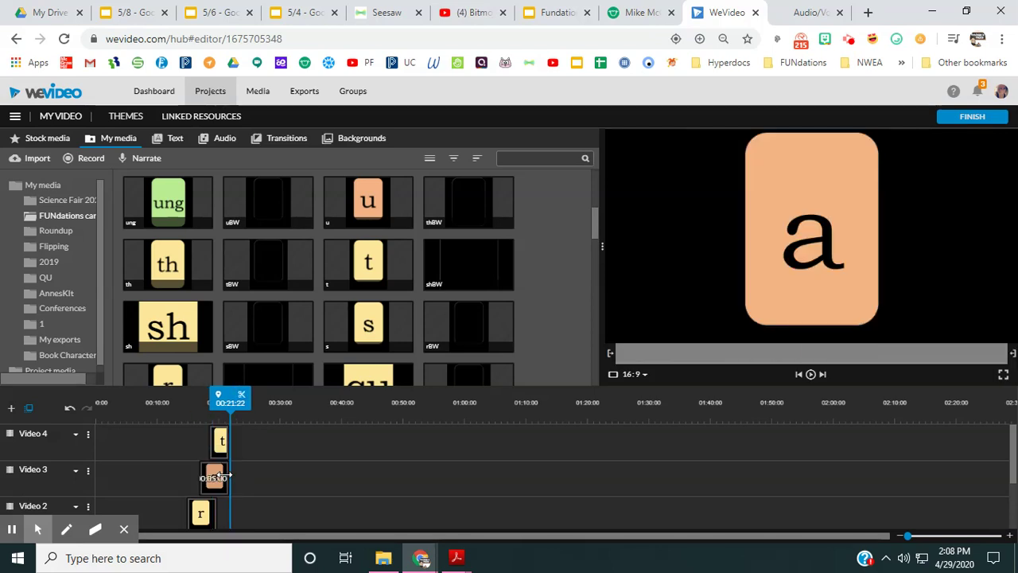
pyautogui.moveTo(223, 475); pyautogui.dragTo(225, 475)
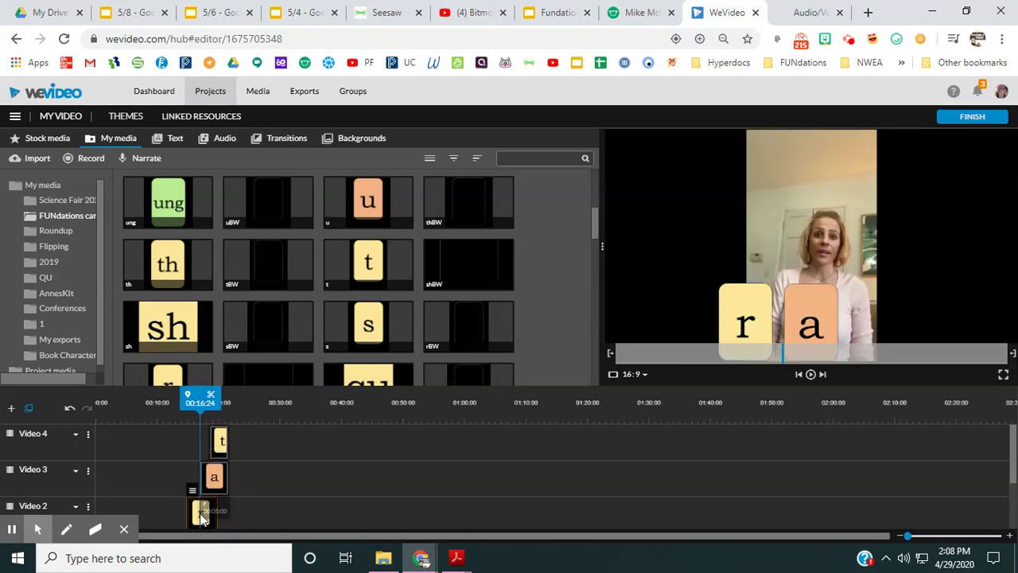
pyautogui.moveTo(215, 513); pyautogui.dragTo(229, 509)
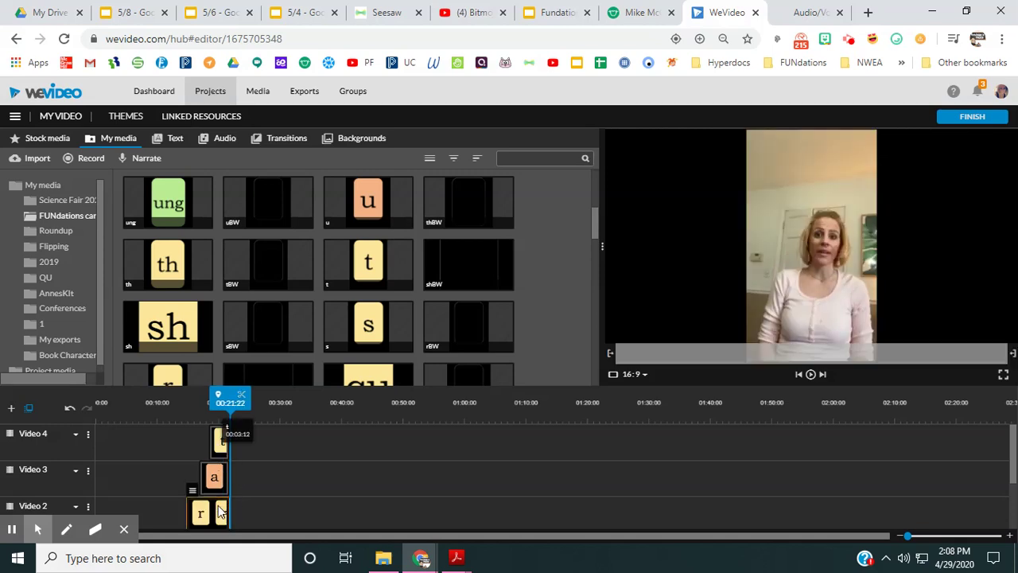
# Step: Shift the t clip slightly earlier on Video 4 and replay the composite preview
pyautogui.moveTo(212, 472)
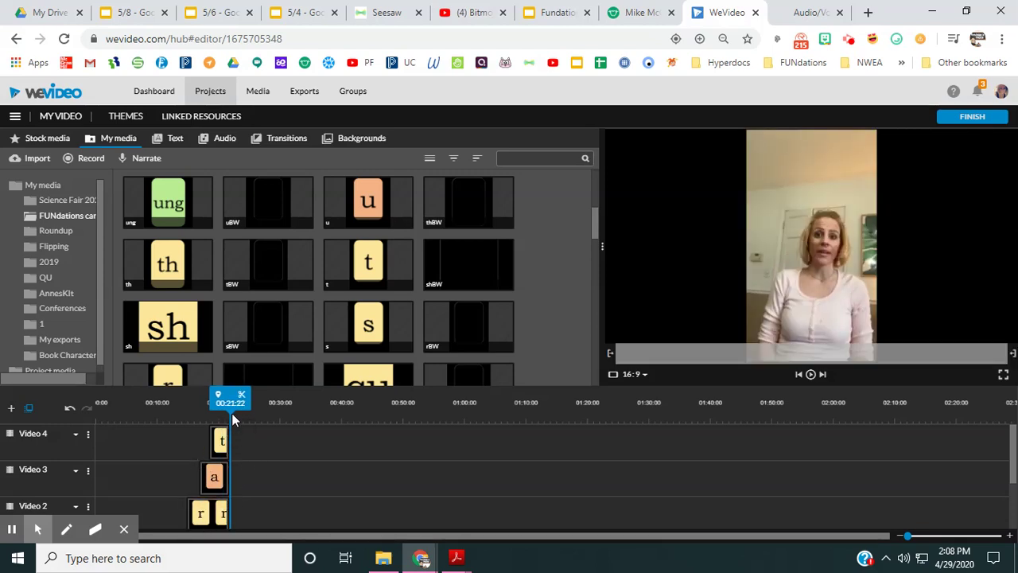
pyautogui.moveTo(223, 397); pyautogui.dragTo(188, 395)
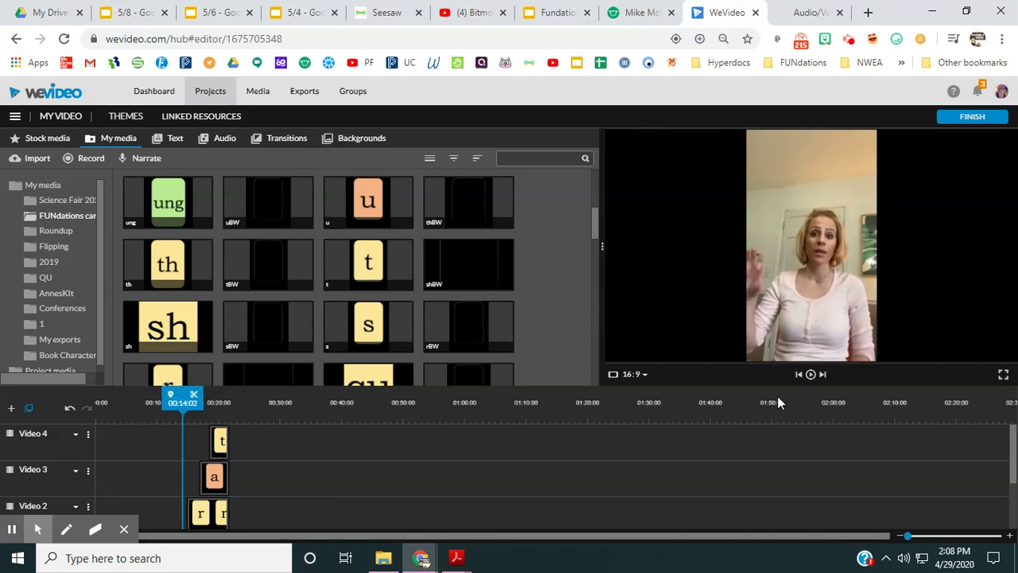
pyautogui.click(811, 375)
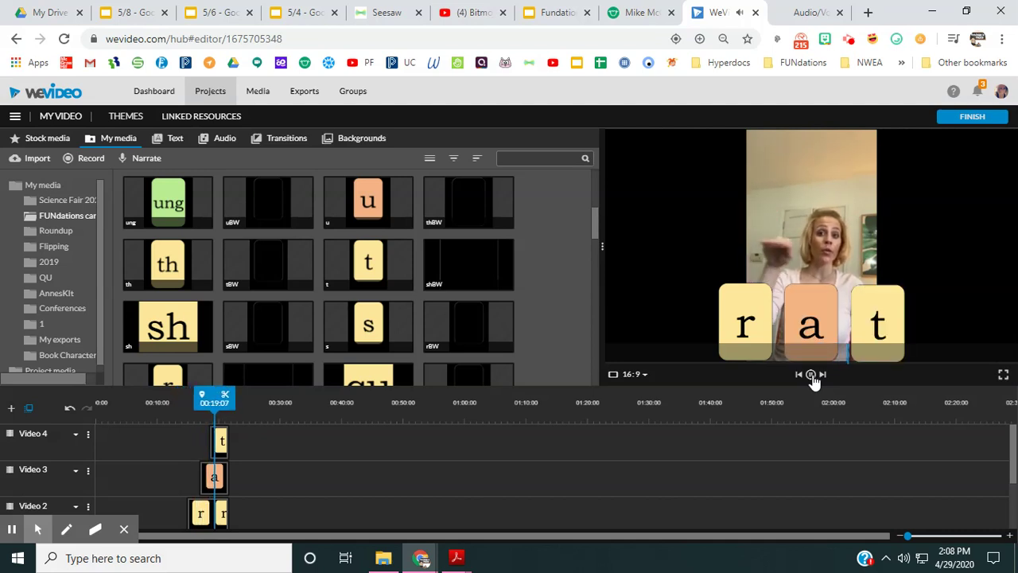
pyautogui.click(812, 375)
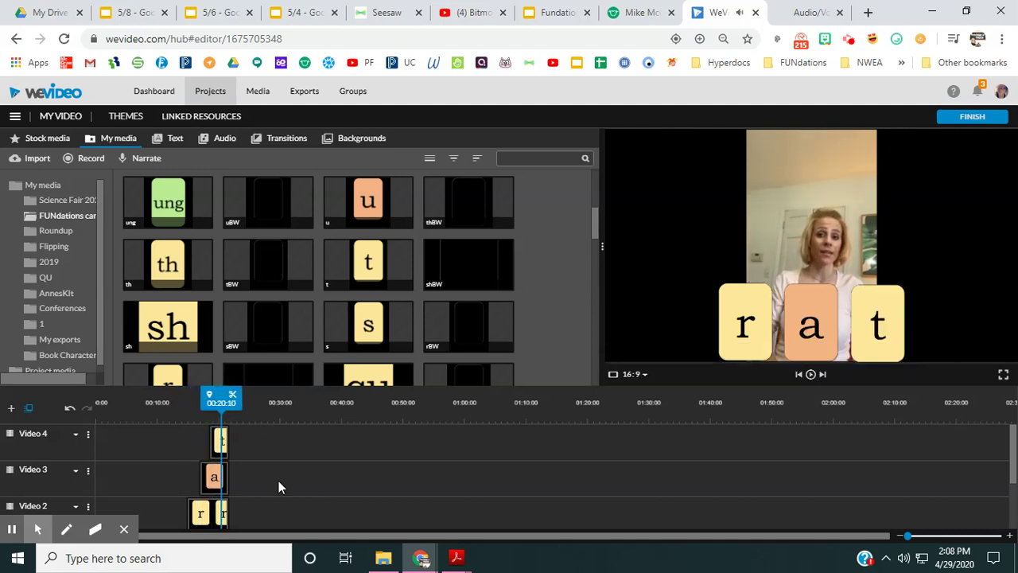
pyautogui.click(219, 447)
pyautogui.moveTo(214, 443); pyautogui.dragTo(205, 446)
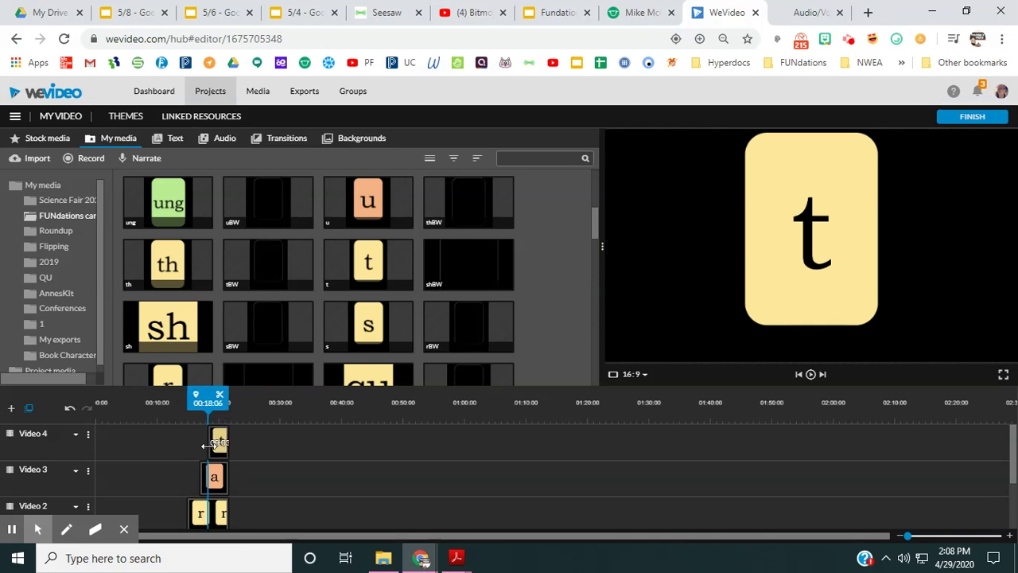
pyautogui.click(812, 378)
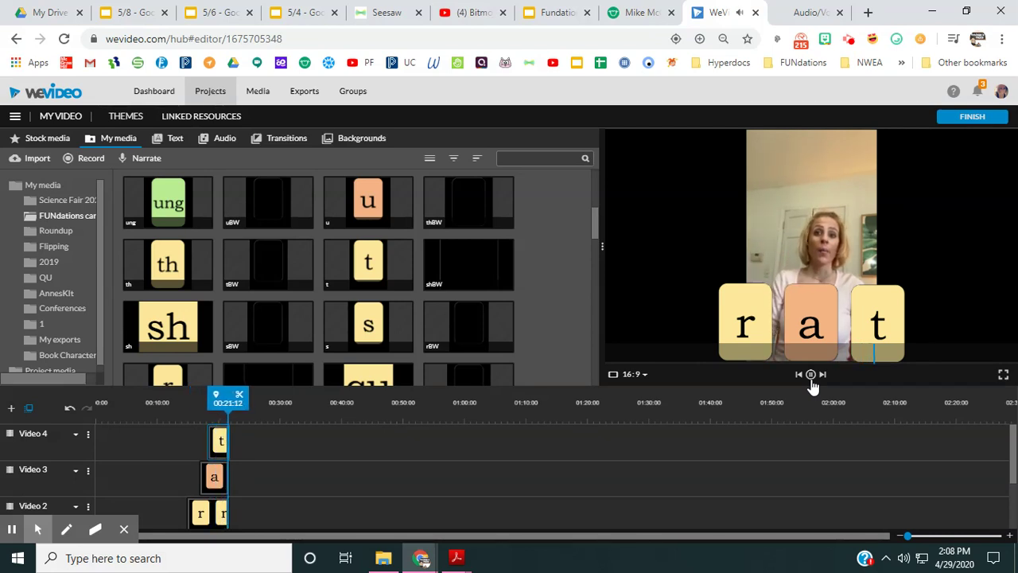
pyautogui.click(811, 375)
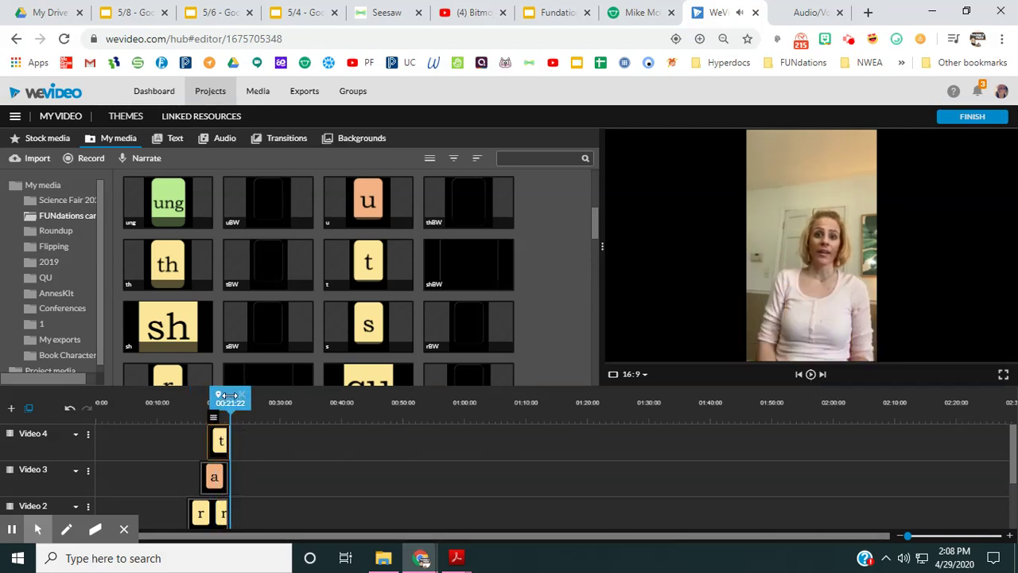
pyautogui.moveTo(229, 395); pyautogui.dragTo(225, 395)
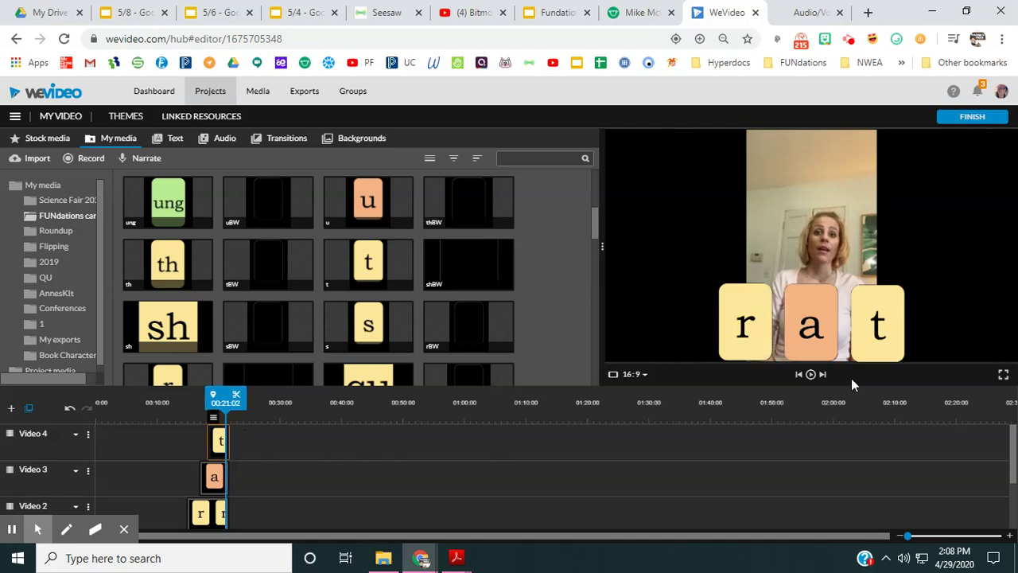
pyautogui.click(812, 377)
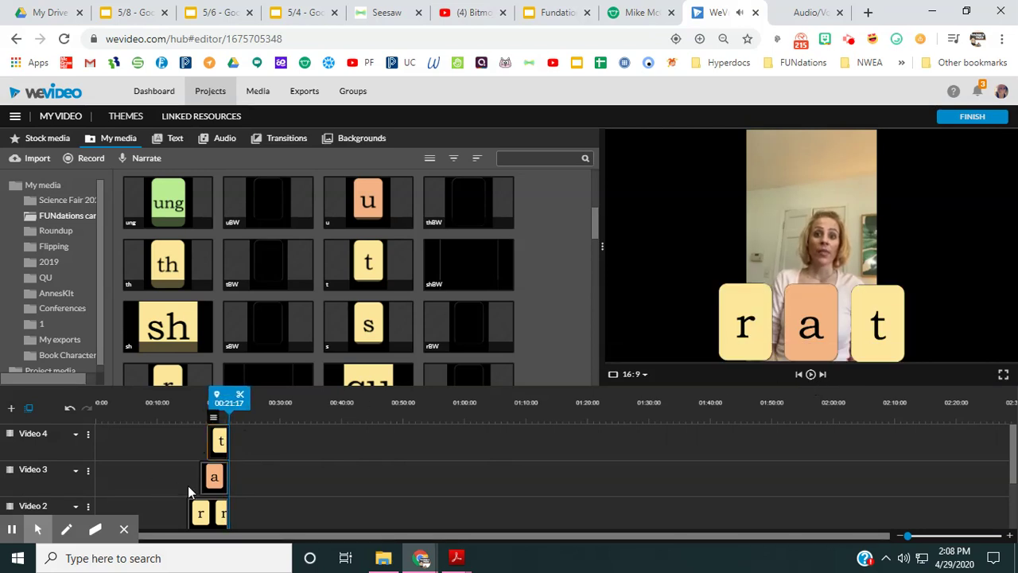
# Step: Extend the r clip's end slightly, then add the s card on Video 2 near 00:25
pyautogui.click(225, 515)
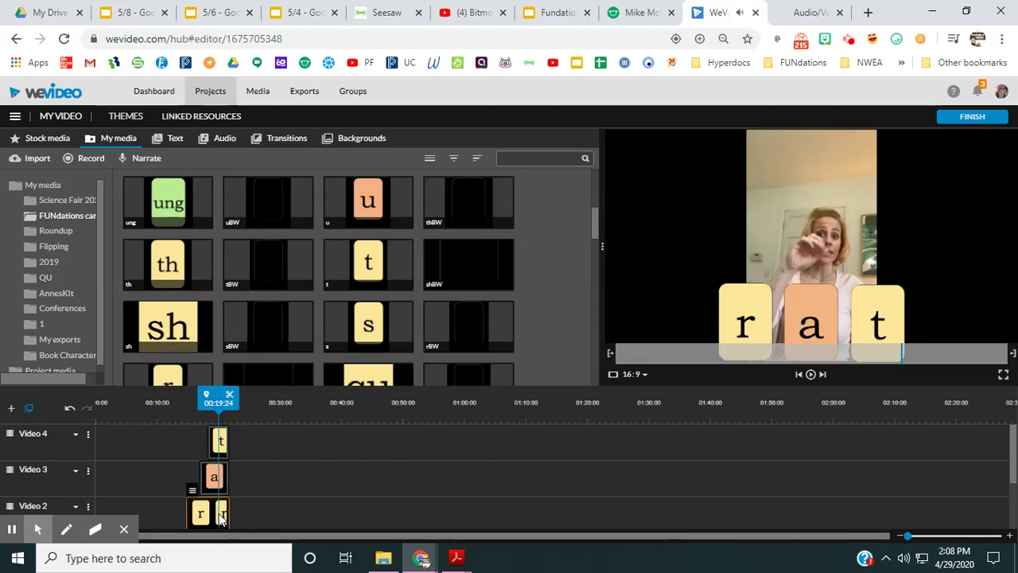
pyautogui.click(812, 377)
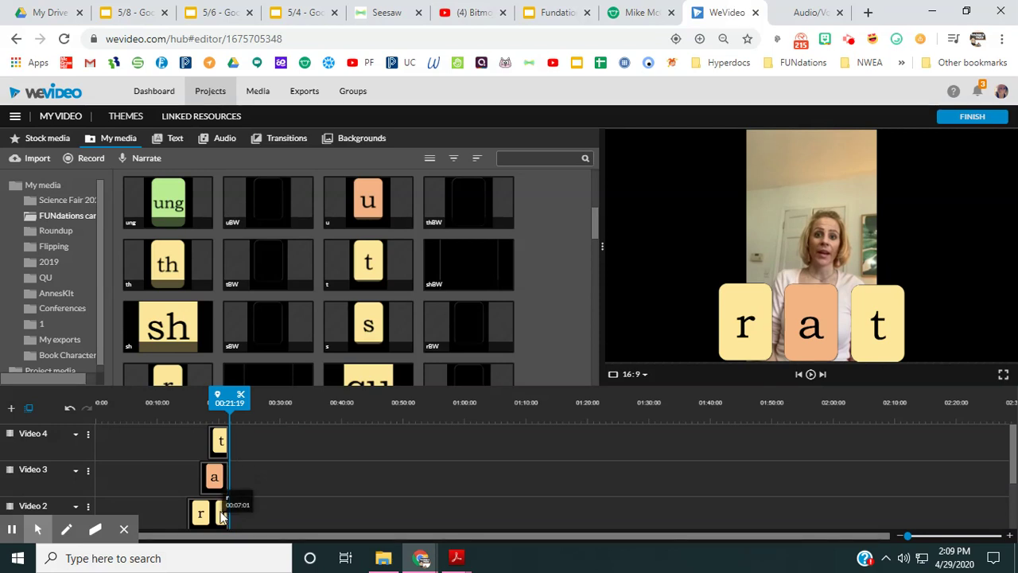
pyautogui.moveTo(223, 516); pyautogui.dragTo(226, 513)
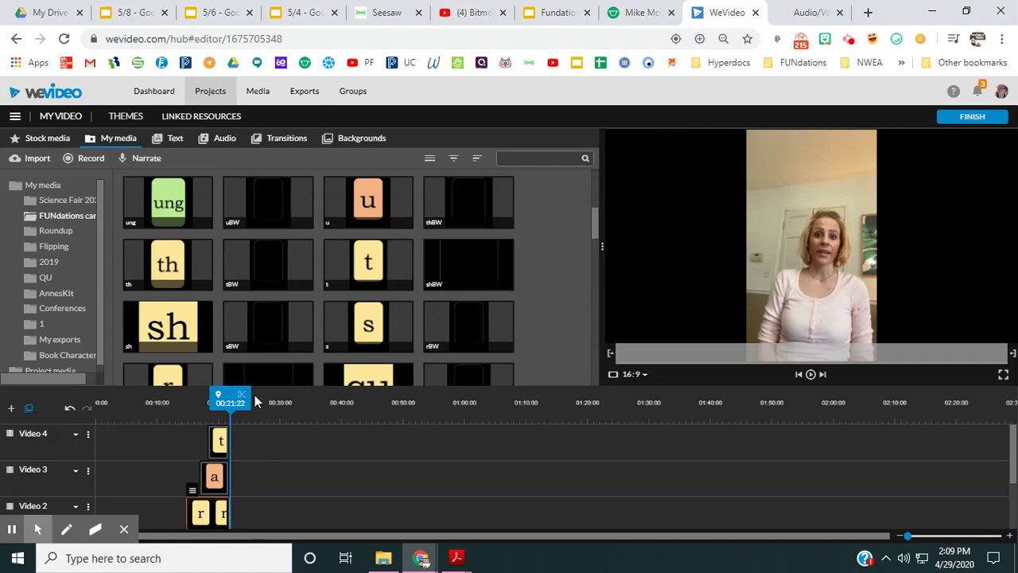
pyautogui.click(810, 376)
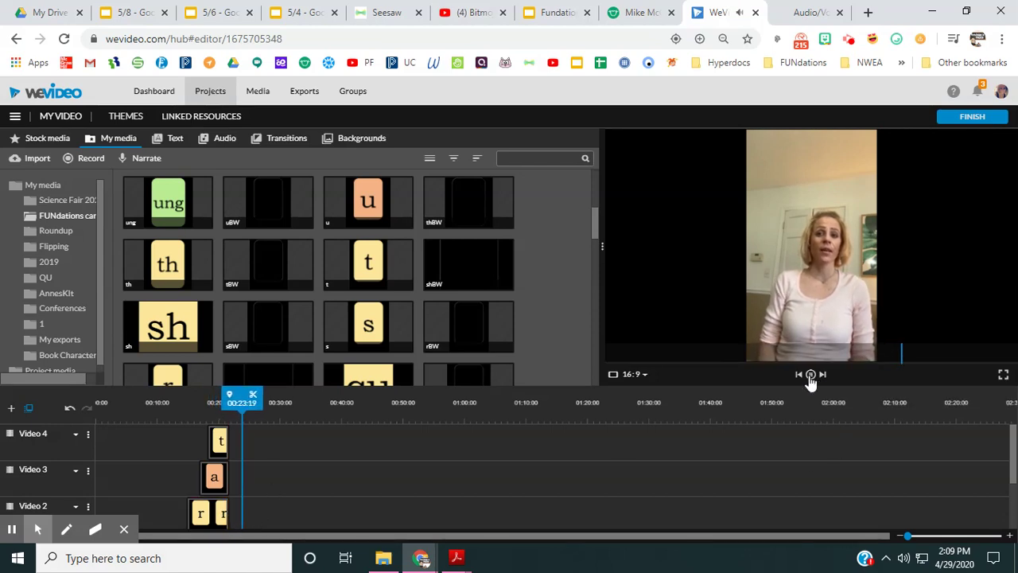
pyautogui.click(811, 376)
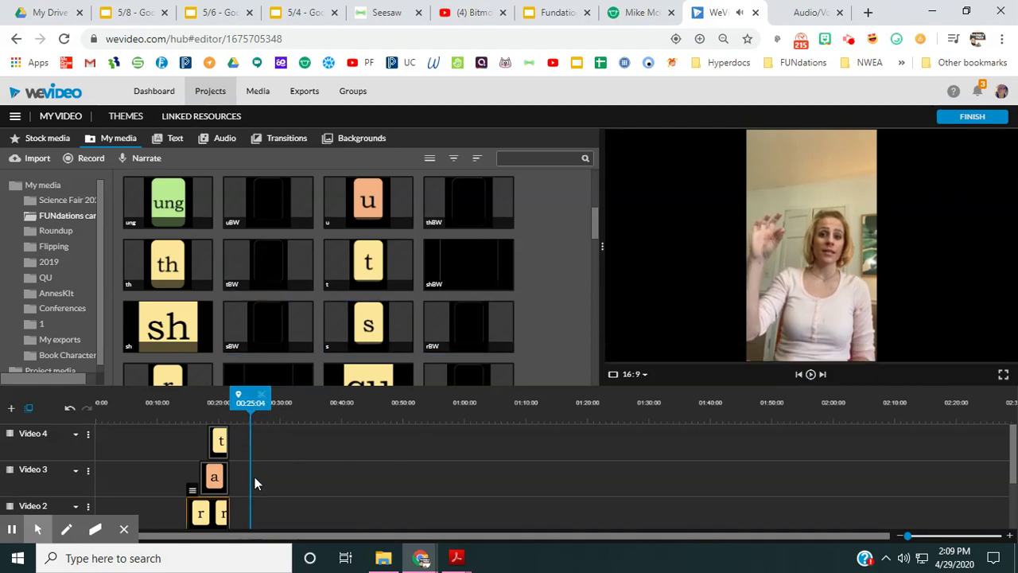
pyautogui.moveTo(379, 321); pyautogui.dragTo(268, 448)
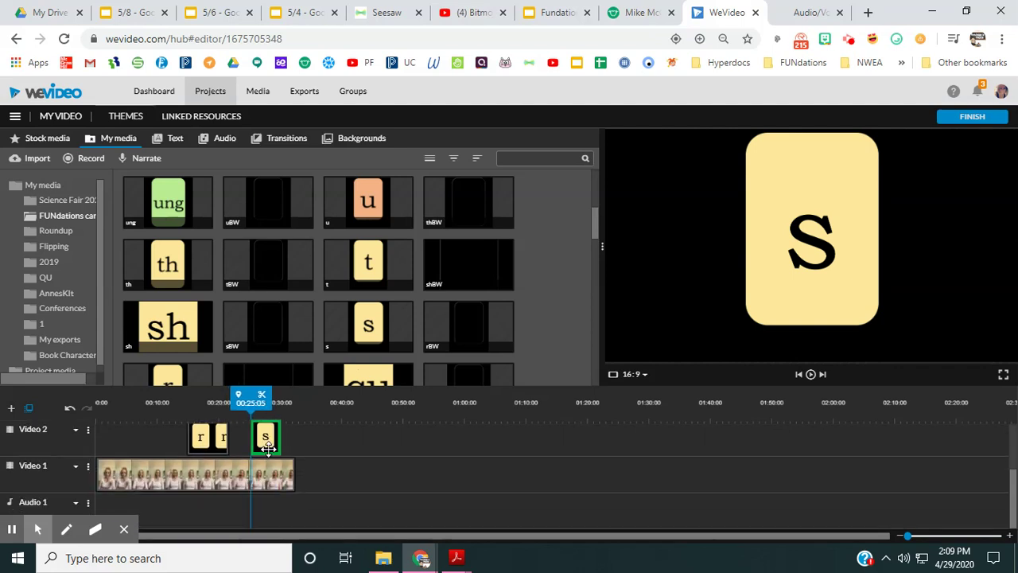
# Step: Scale the s card to 0.4 and move it to the video's lower left
pyautogui.doubleClick(268, 440)
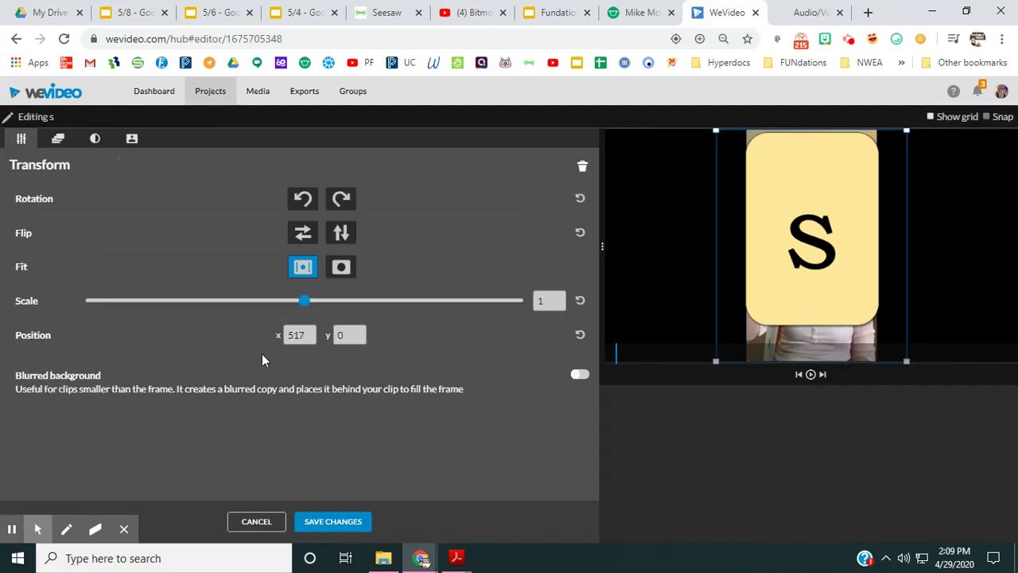
pyautogui.click(543, 302)
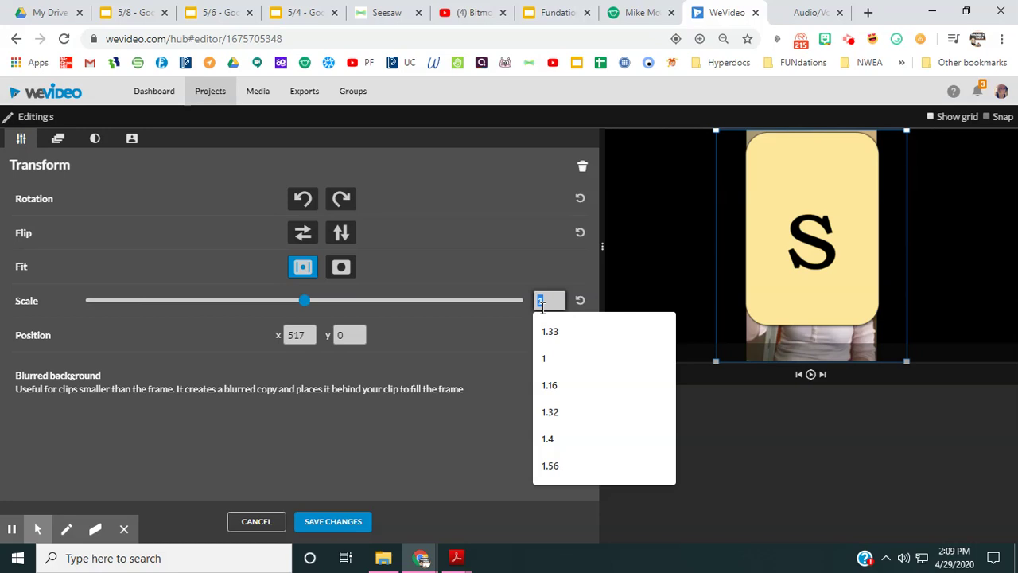
pyautogui.write('0.4')
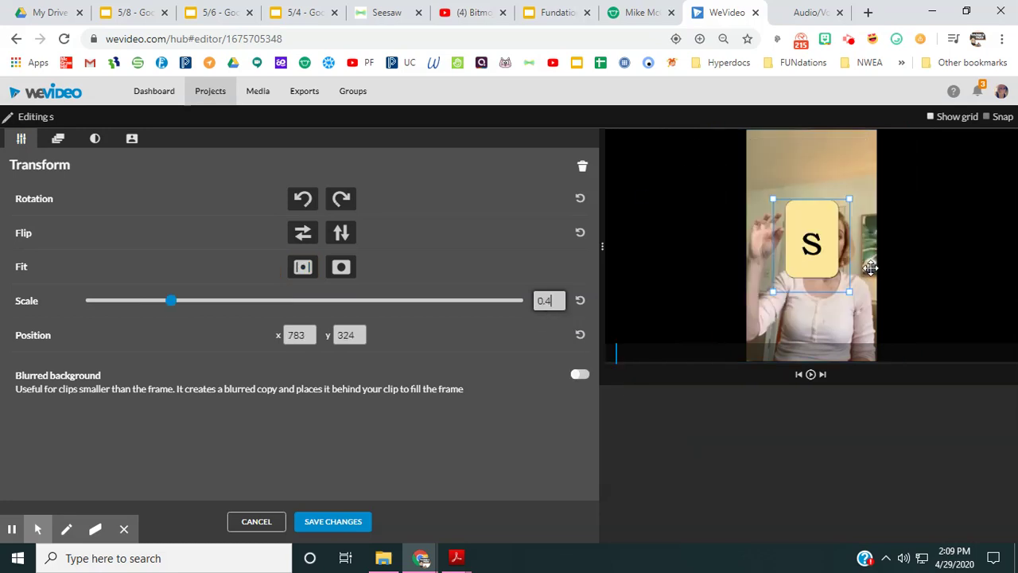
pyautogui.moveTo(813, 249); pyautogui.dragTo(749, 332)
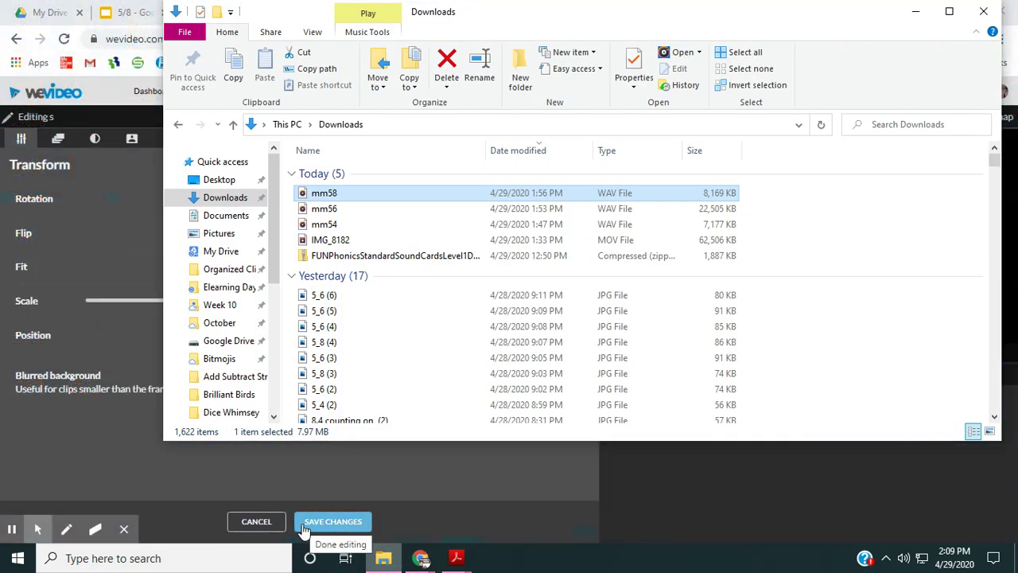
pyautogui.click(307, 524)
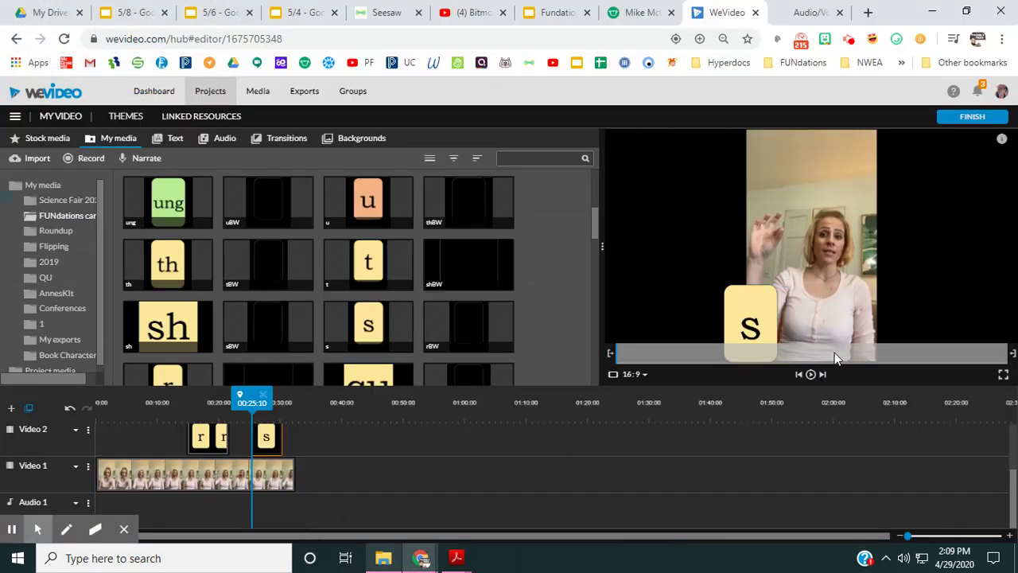
pyautogui.click(813, 374)
pyautogui.click(812, 374)
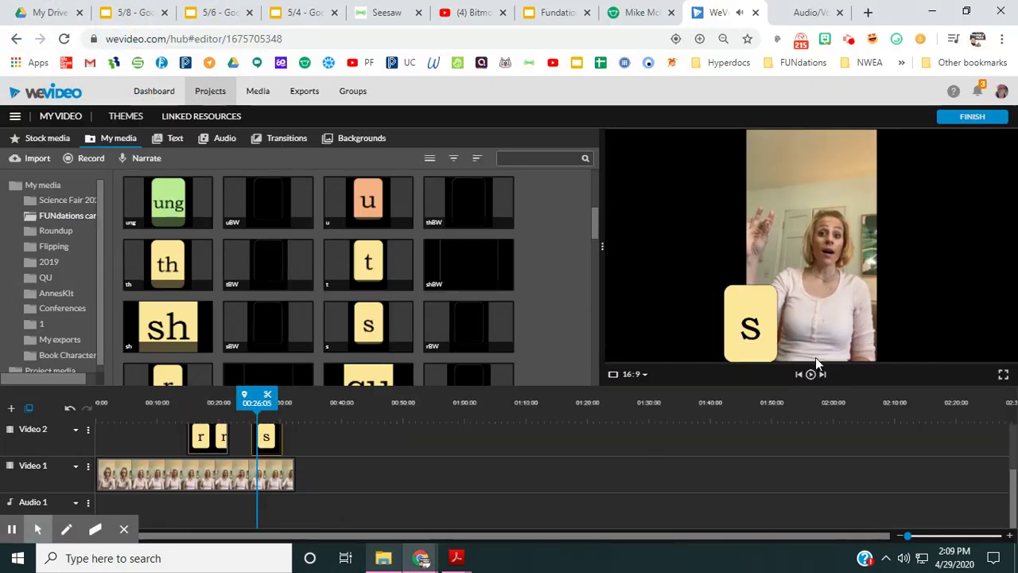
# Step: Add the u card on Video 3 at scale 0.4, placed beside s along the bottom
pyautogui.moveTo(402, 211); pyautogui.dragTo(348, 216)
pyautogui.scroll(1, 337, 309)
pyautogui.scroll(1, 895, 476)
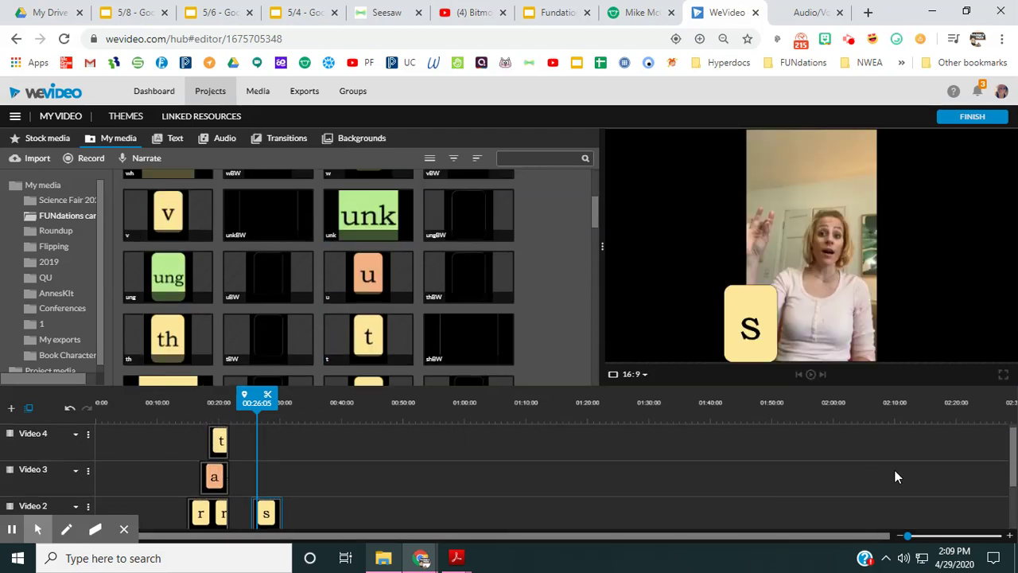
pyautogui.moveTo(368, 274); pyautogui.dragTo(276, 464)
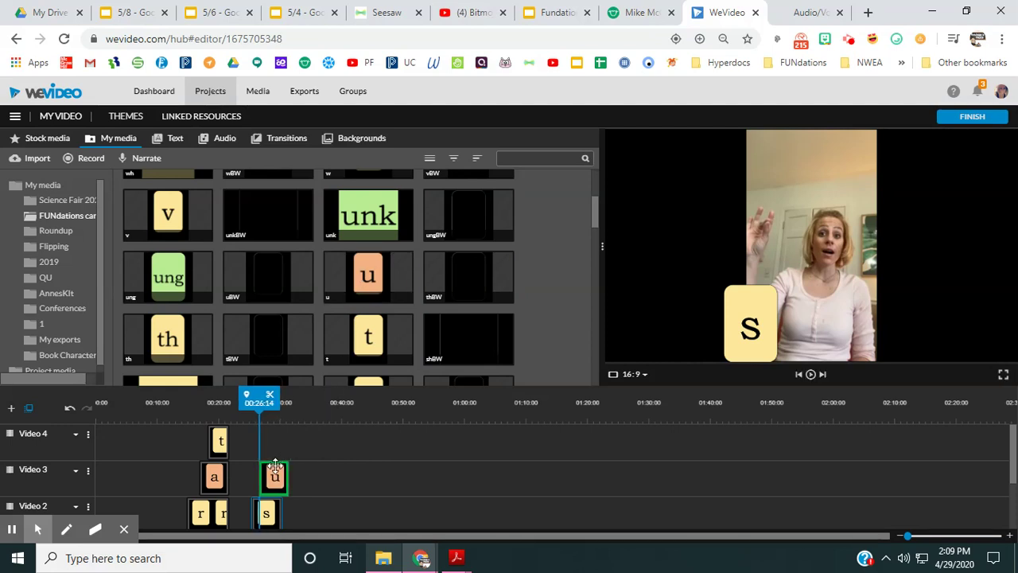
pyautogui.doubleClick(272, 476)
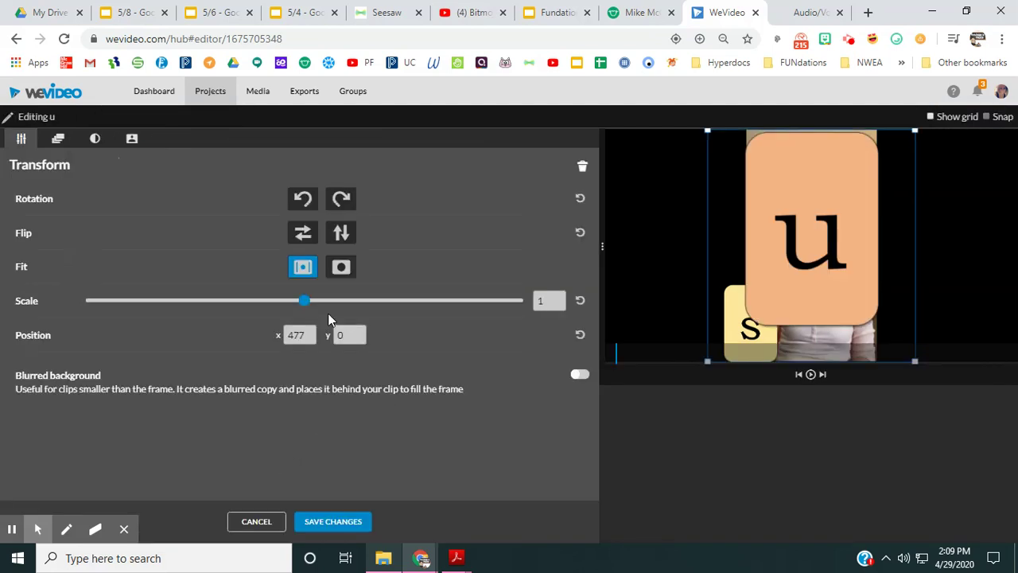
pyautogui.click(547, 300)
pyautogui.write('0.4')
pyautogui.moveTo(823, 248); pyautogui.dragTo(827, 327)
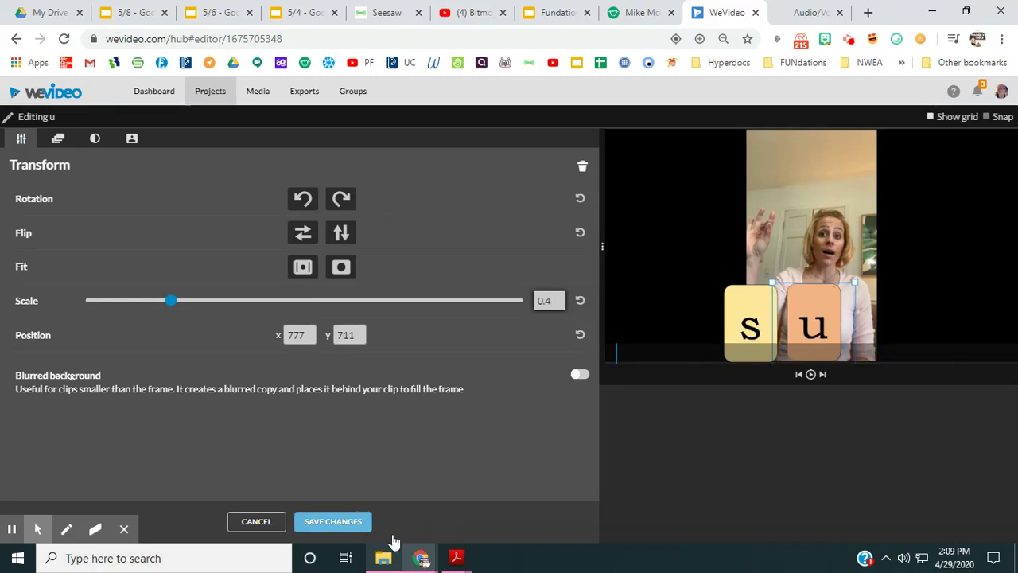
pyautogui.click(333, 522)
pyautogui.click(812, 375)
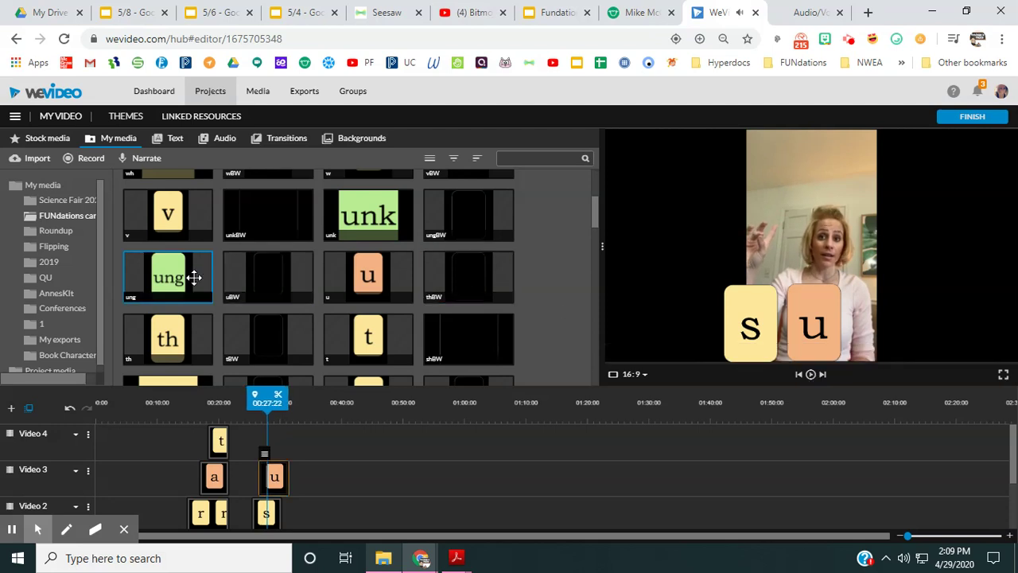
# Step: Add the n letter card to the Video 4 track
pyautogui.scroll(3, 238, 278)
pyautogui.scroll(-5, 331, 277)
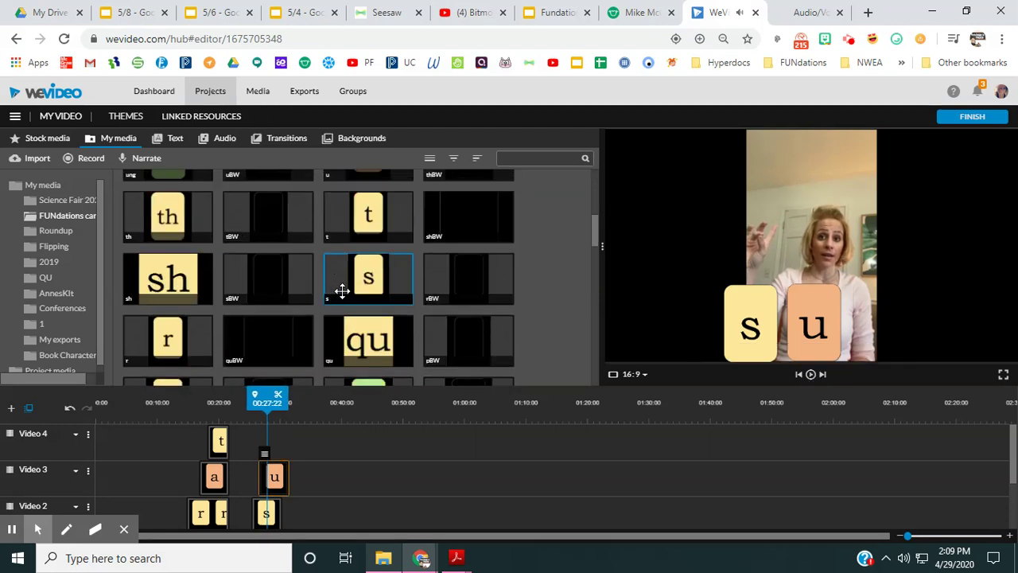
pyautogui.moveTo(165, 297); pyautogui.dragTo(286, 436)
# Step: Scale the n card to 0.4 and place it right of the u to spell 'sun'
pyautogui.doubleClick(284, 440)
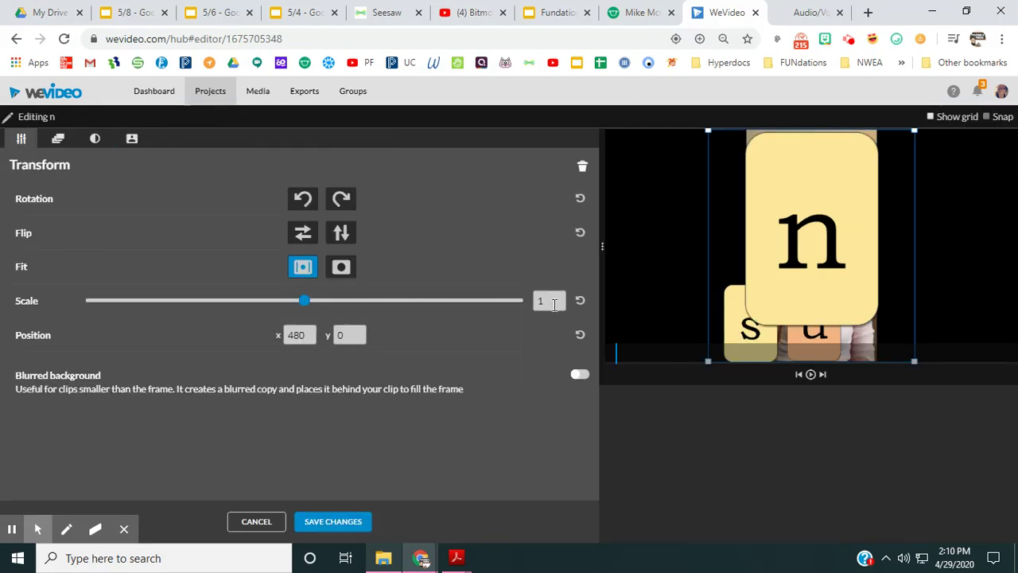
pyautogui.click(555, 306)
pyautogui.write('.4')
pyautogui.press('Return')
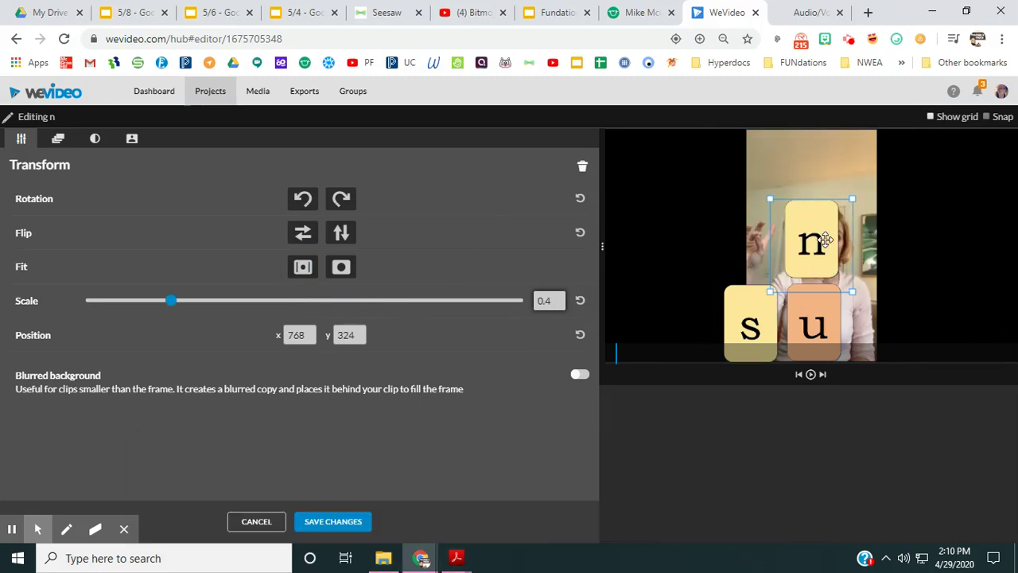
pyautogui.moveTo(826, 239); pyautogui.dragTo(894, 323)
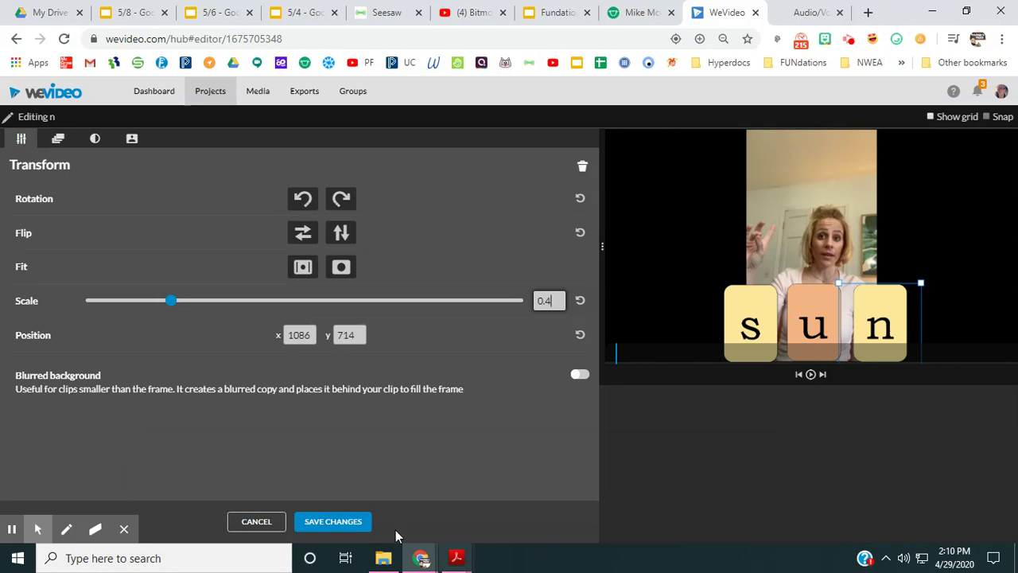
pyautogui.click(623, 461)
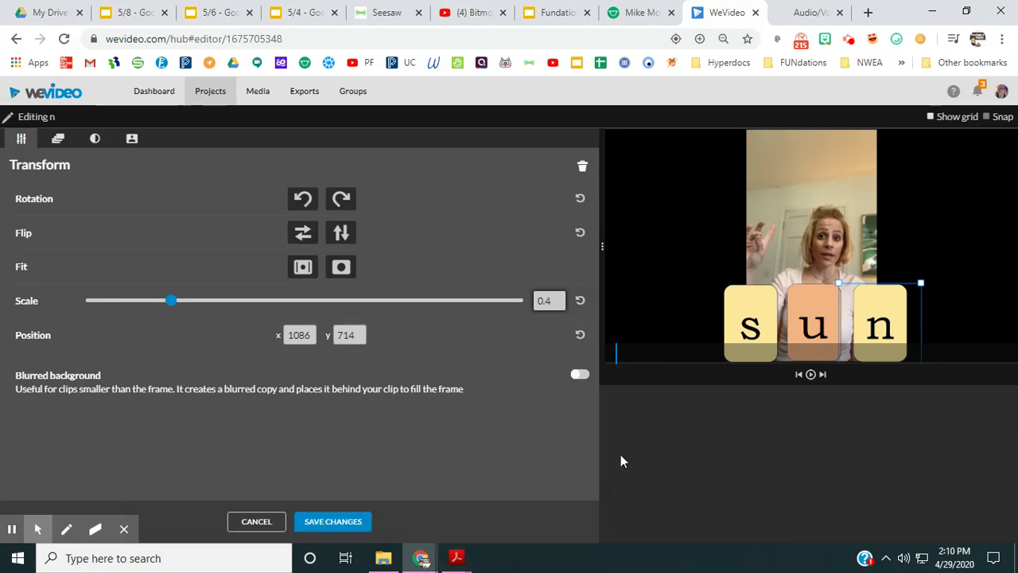
pyautogui.click(334, 526)
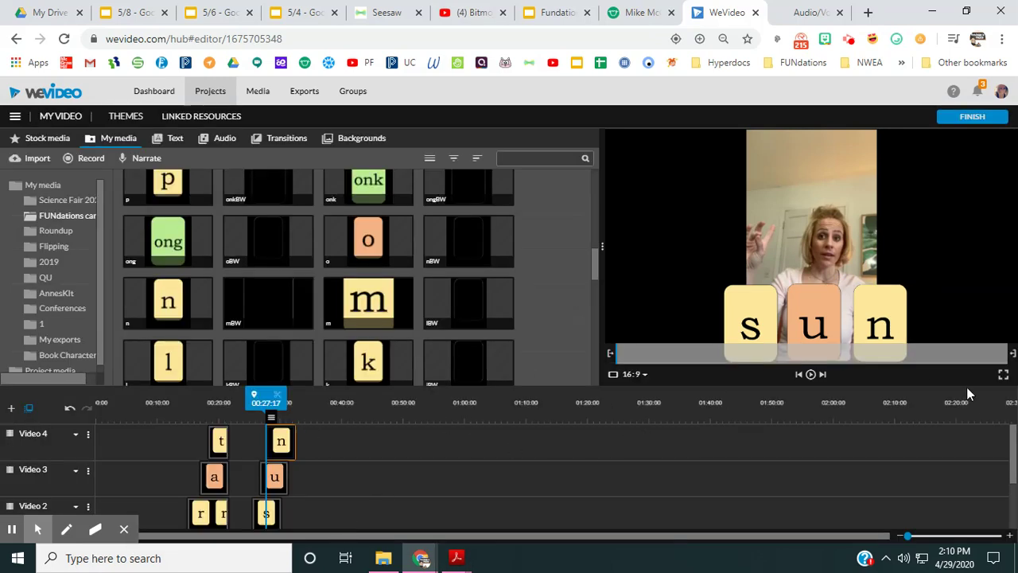
# Step: Extend the u (Video 3) and s (Video 2) clips to end with n, then play fullscreen from the start
pyautogui.click(812, 376)
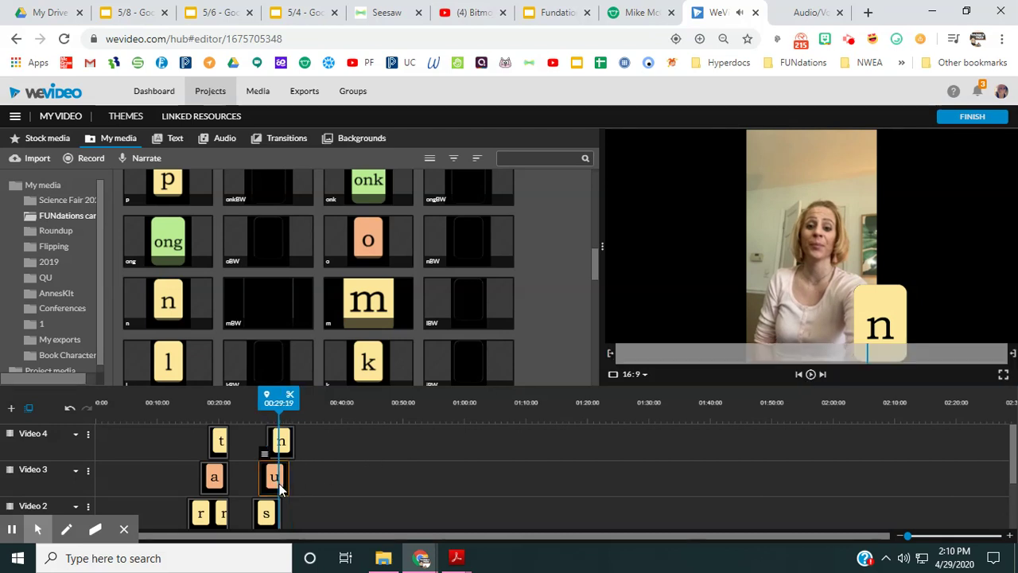
pyautogui.moveTo(285, 478); pyautogui.dragTo(294, 478)
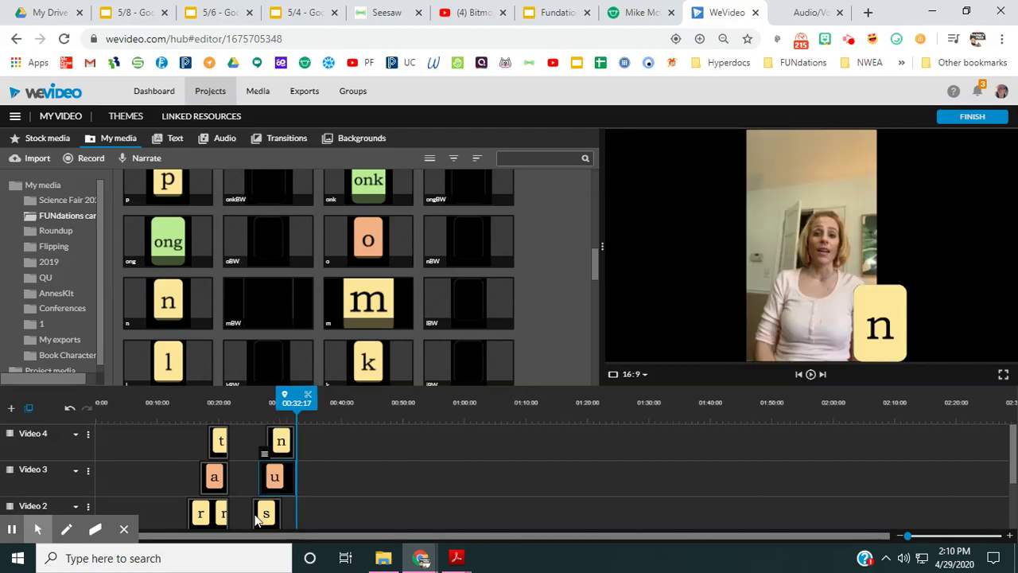
pyautogui.click(267, 516)
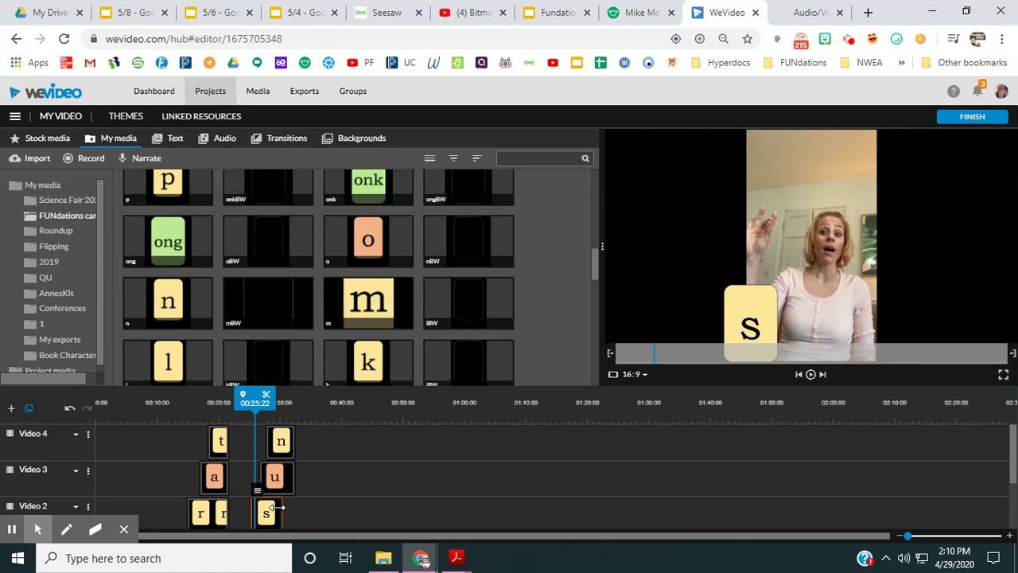
pyautogui.moveTo(277, 513); pyautogui.dragTo(294, 507)
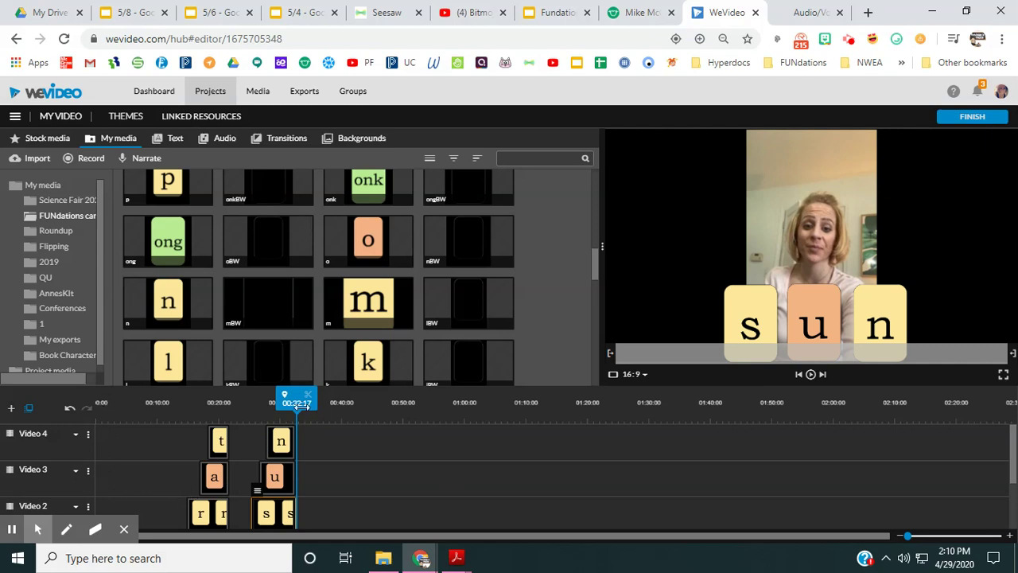
pyautogui.moveTo(296, 392); pyautogui.dragTo(102, 420)
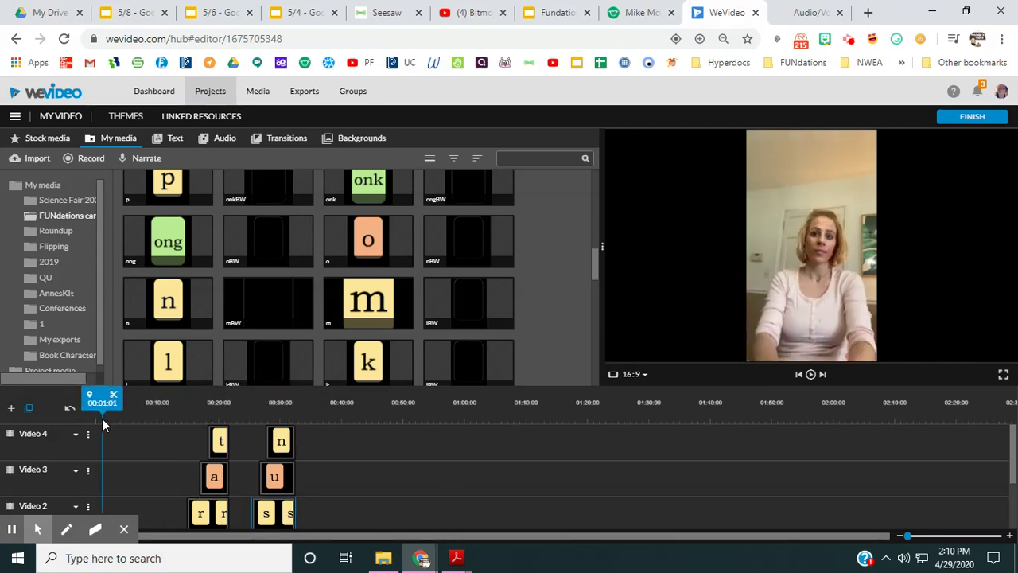
pyautogui.click(1003, 376)
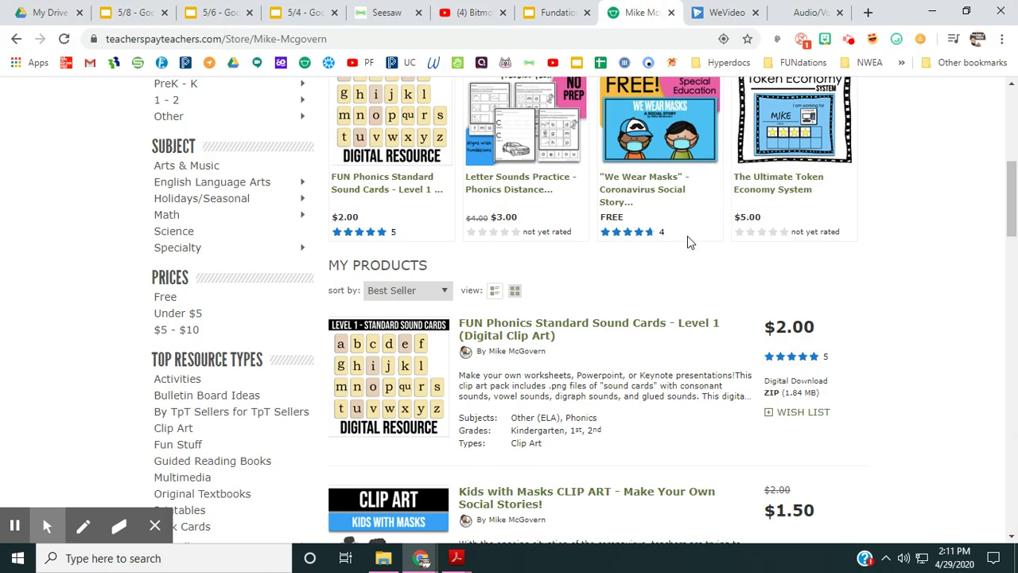
pyautogui.scroll(3, 732, 276)
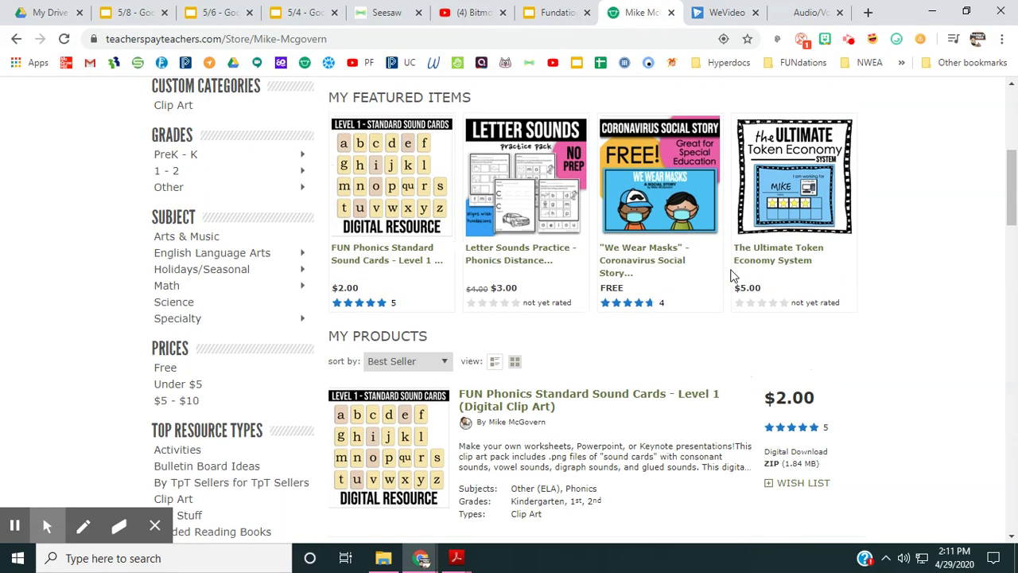
pyautogui.scroll(2, 510, 250)
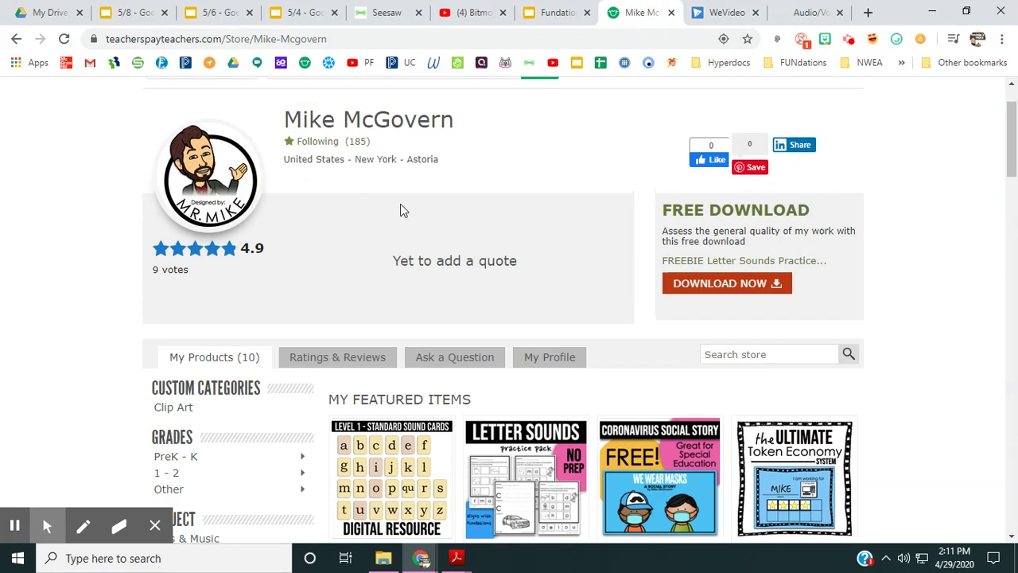